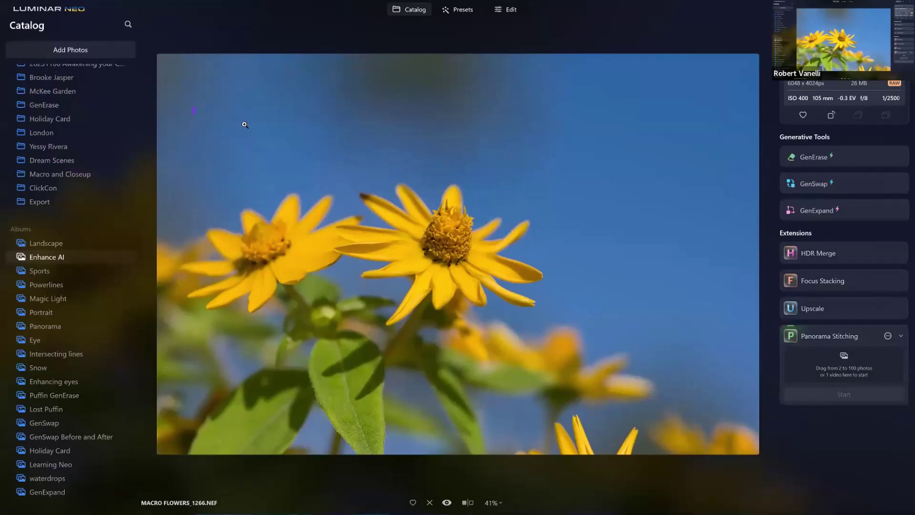
Step: Open the yellow flower photo for editing and crop it tighter around the two main blooms at the original ratio
key("e")
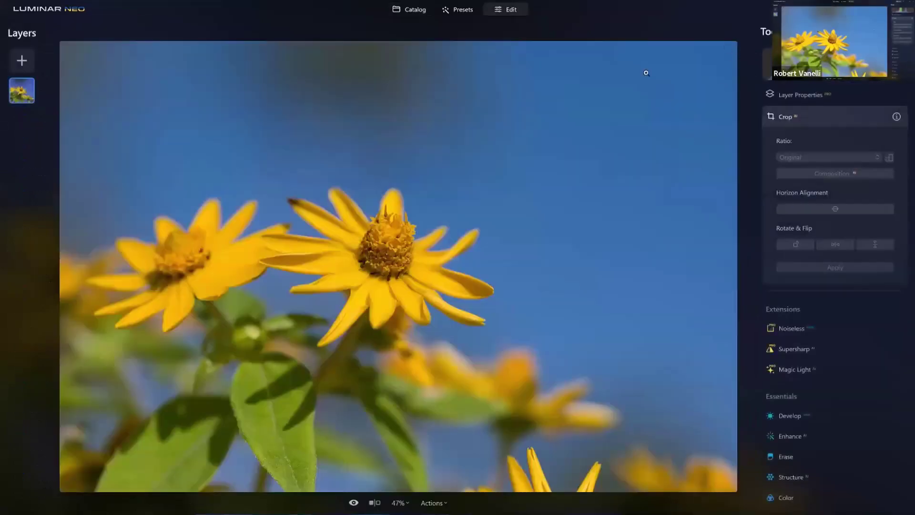
key("ctrl+minus")
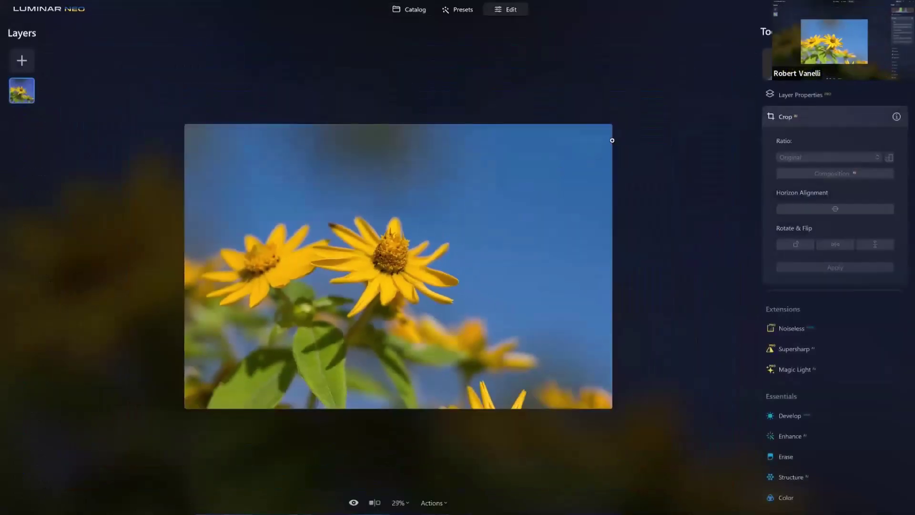
left_click(783, 115)
left_click(784, 115)
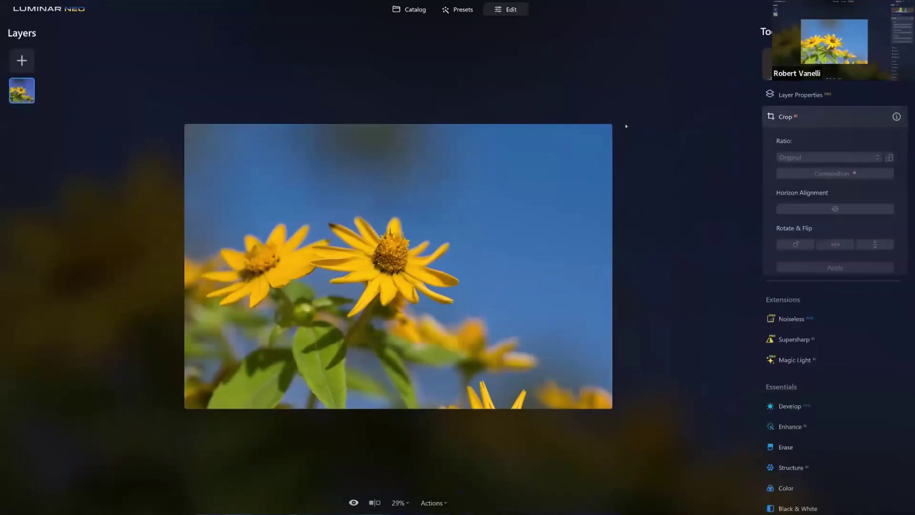
left_click_drag(731, 43, 641, 105)
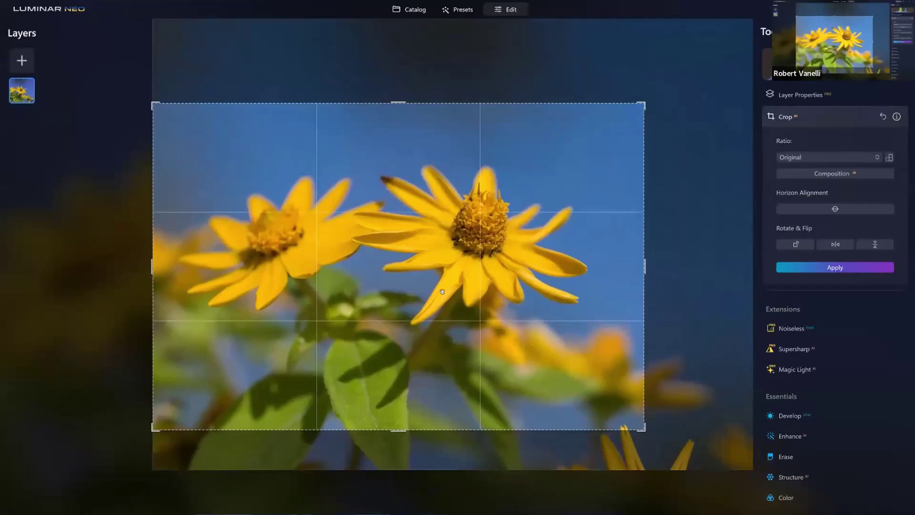
key("Return")
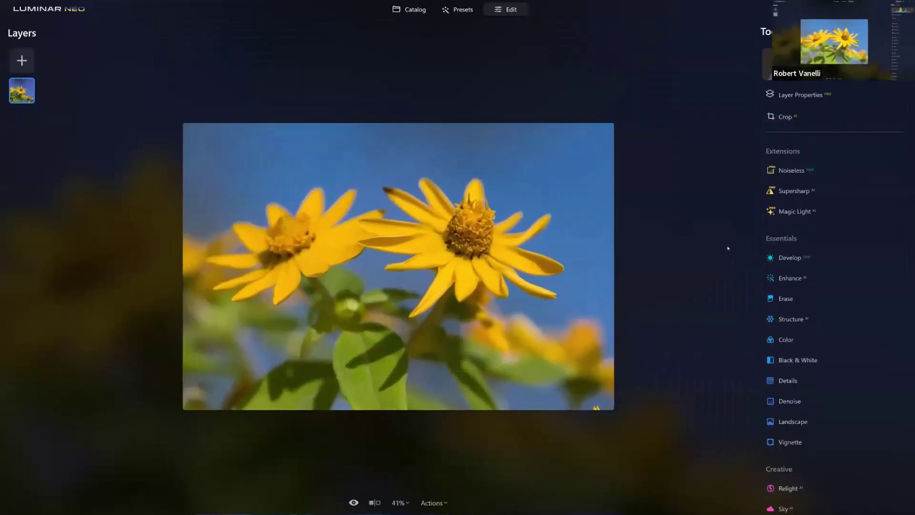
left_click(728, 248)
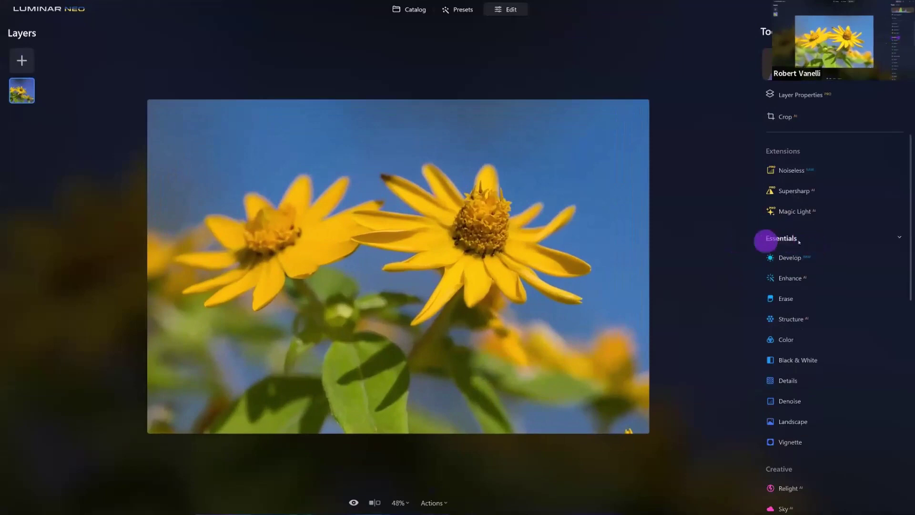
Step: Apply Enhance AI to the flower photo with Accent 85 and Sky Enhancer 30, and compare it with the unenhanced version
left_click(795, 280)
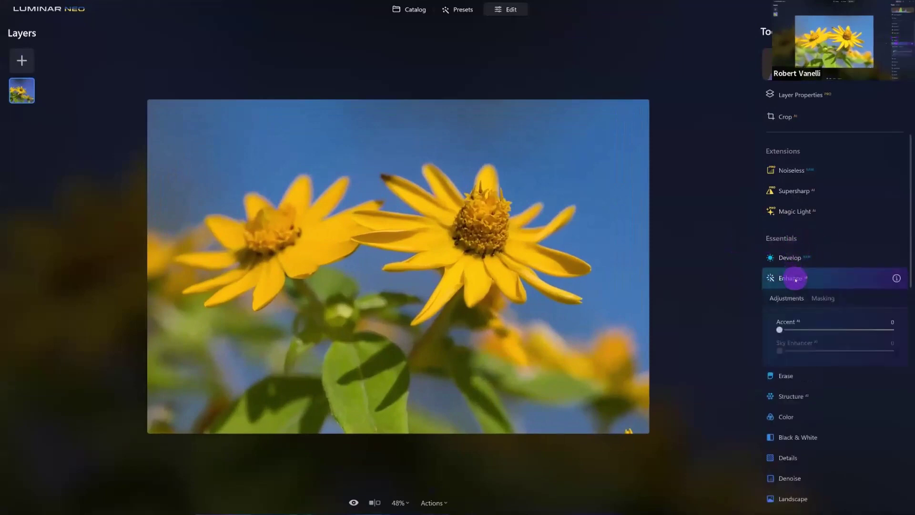
left_click(780, 330)
left_click_drag(781, 330, 868, 333)
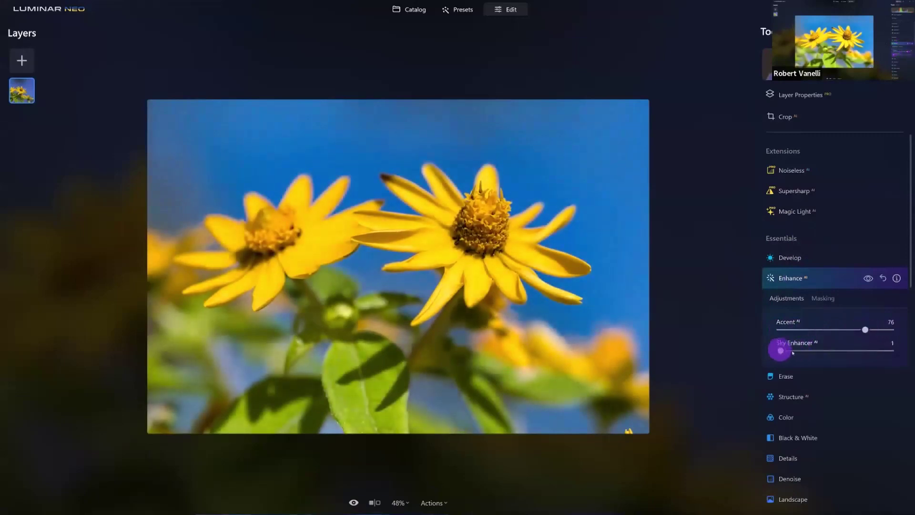
left_click_drag(779, 350, 814, 352)
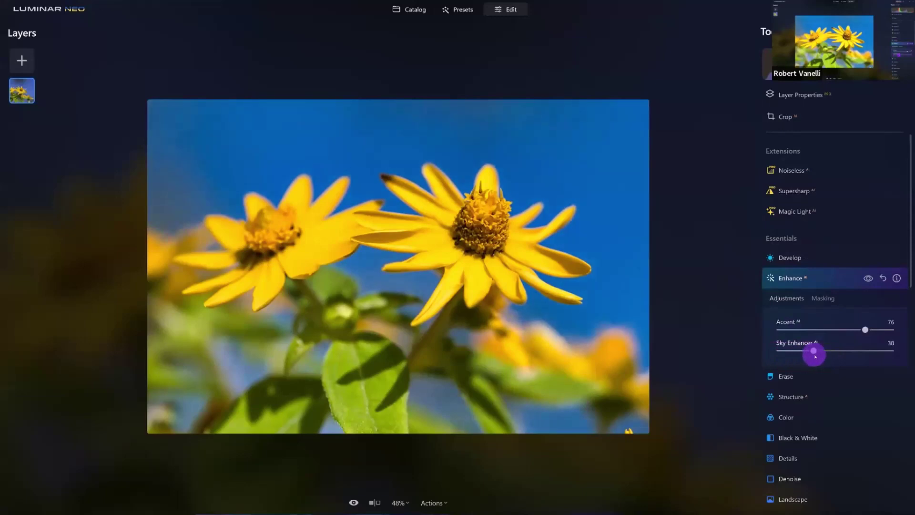
left_click_drag(865, 330, 873, 329)
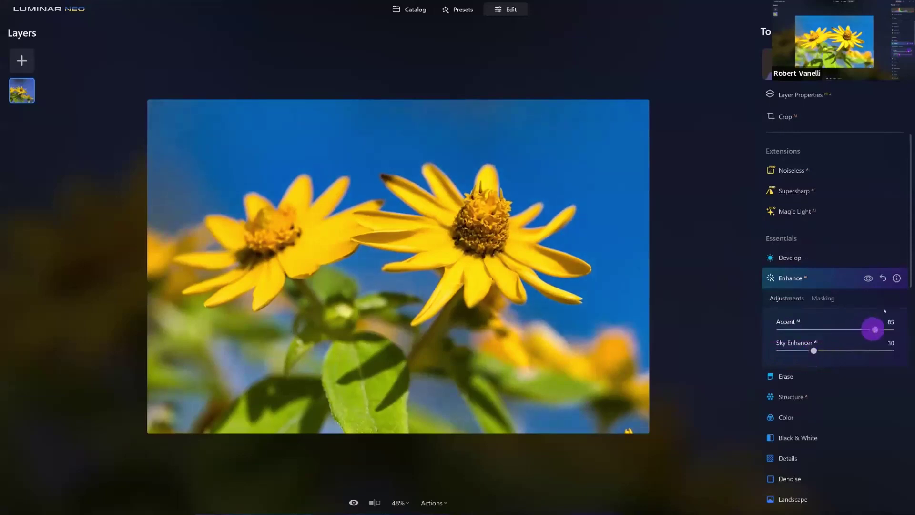
left_click(868, 278)
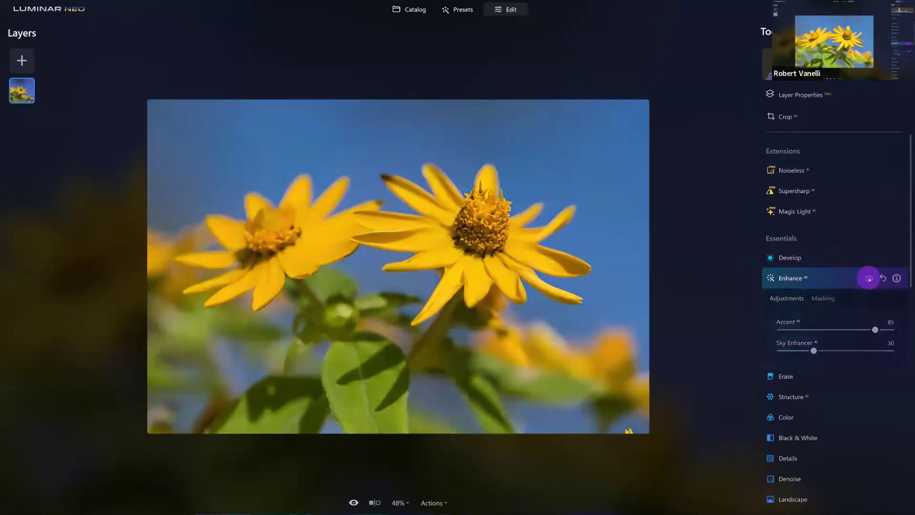
left_click(869, 277)
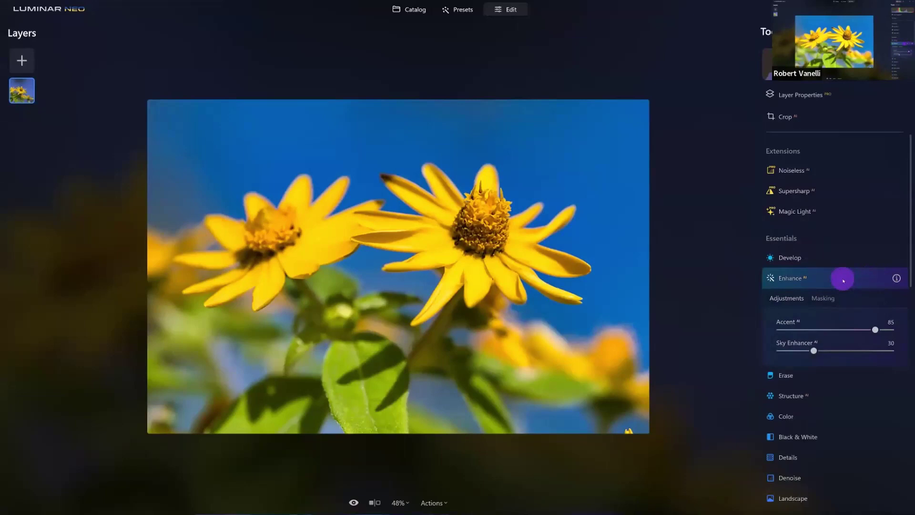
left_click(843, 280)
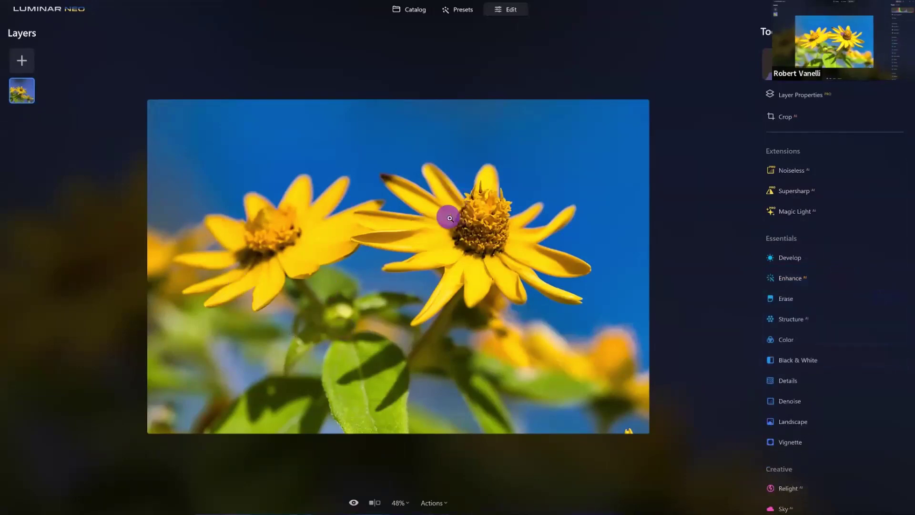
Step: Open the church photo from the Landscape album for editing
key("g")
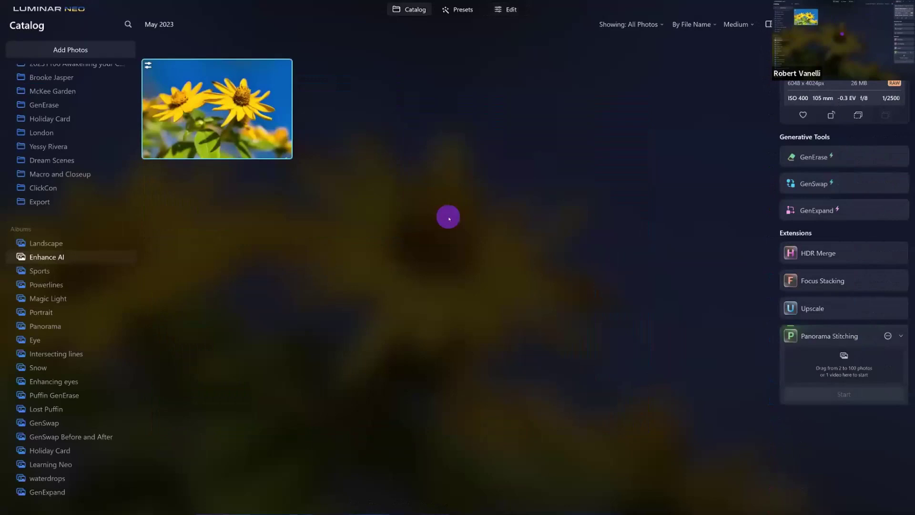
left_click(46, 245)
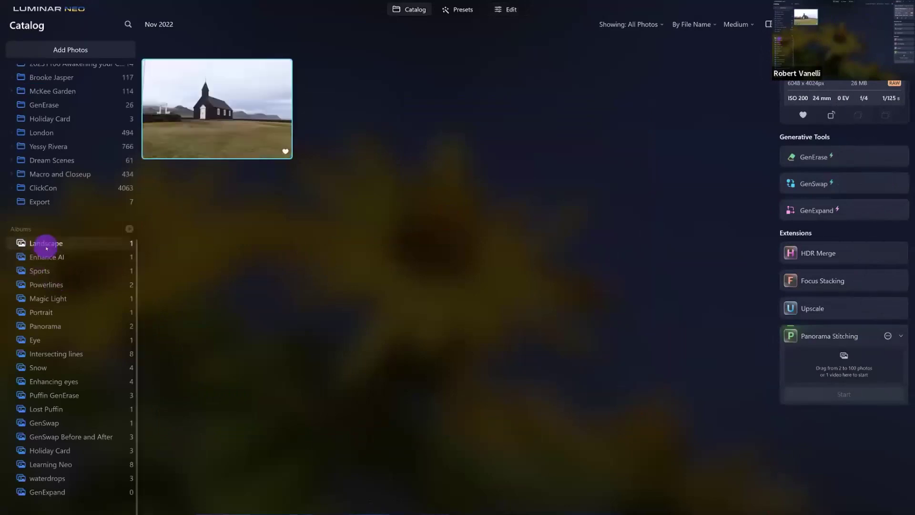
double_click(205, 90)
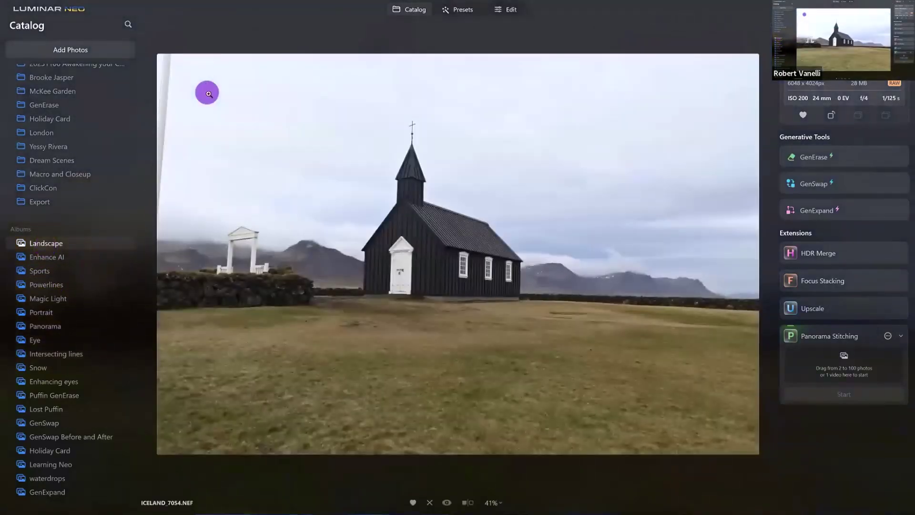
left_click(512, 10)
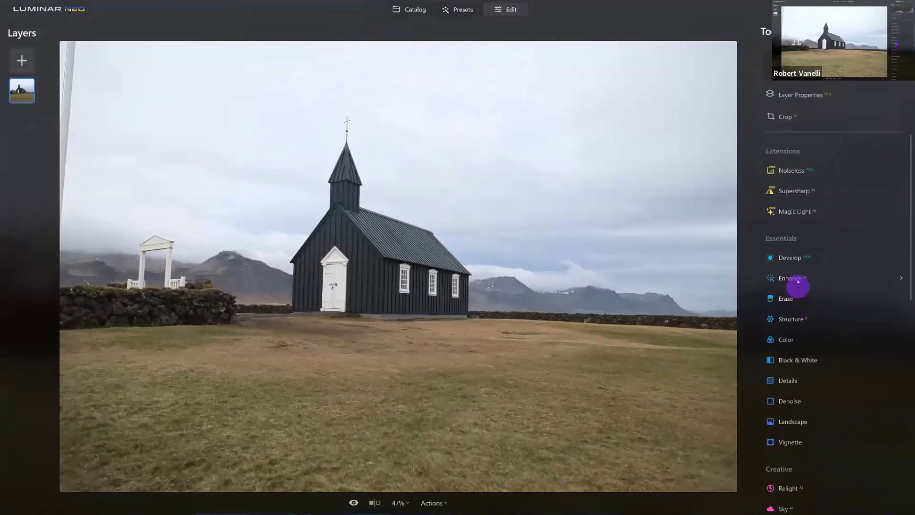
Step: Try Enhance AI on the church photo with Accent 76 and Sky Enhancer 74, and reset the adjustment
left_click(795, 278)
left_click_drag(780, 329, 870, 329)
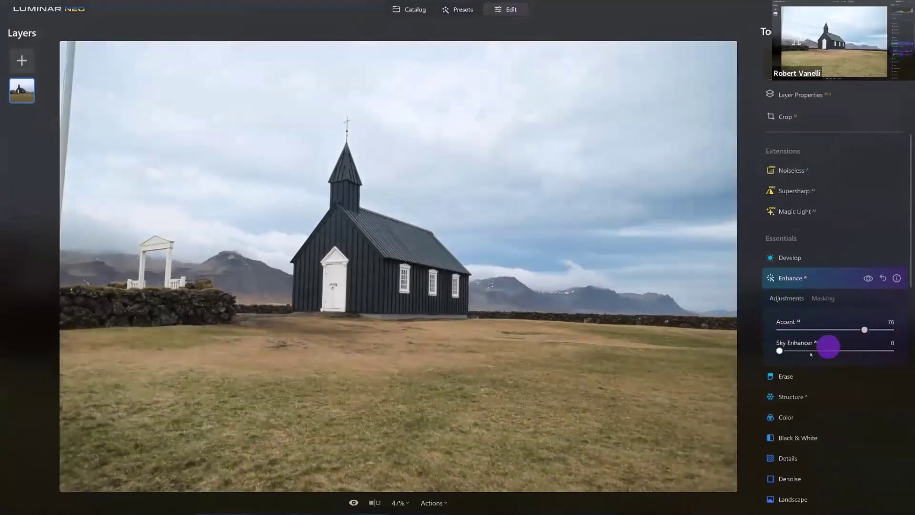
left_click_drag(780, 350, 869, 356)
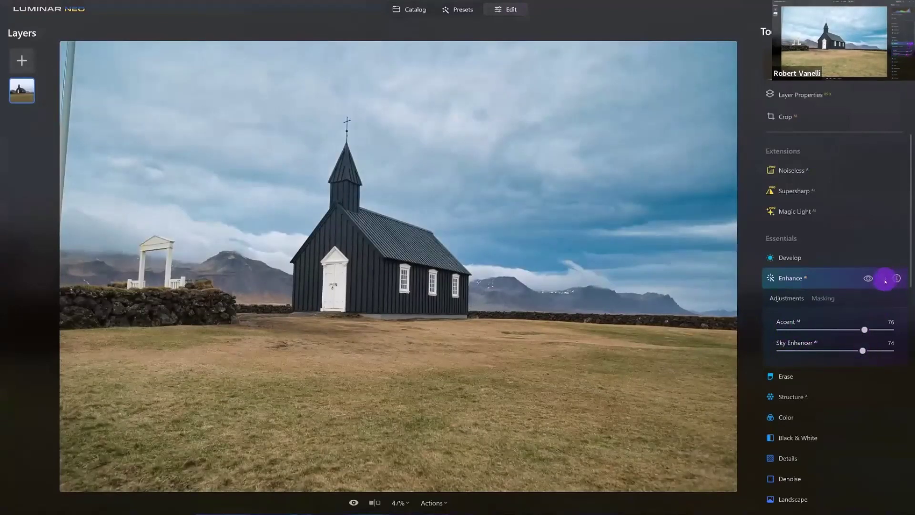
left_click(885, 280)
left_click(834, 279)
Step: Set the church photo's Smart Contrast to 60 in the Develop tool
left_click(822, 260)
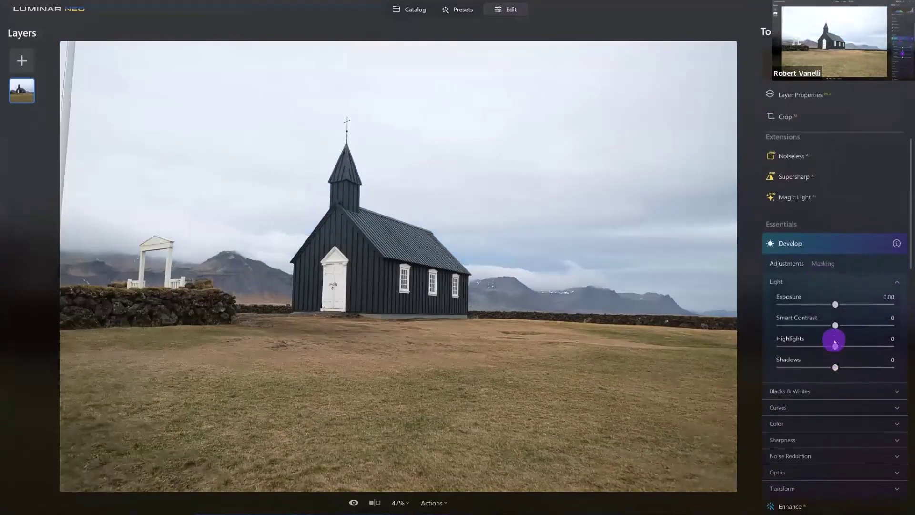
scroll(834, 342, "down", 3)
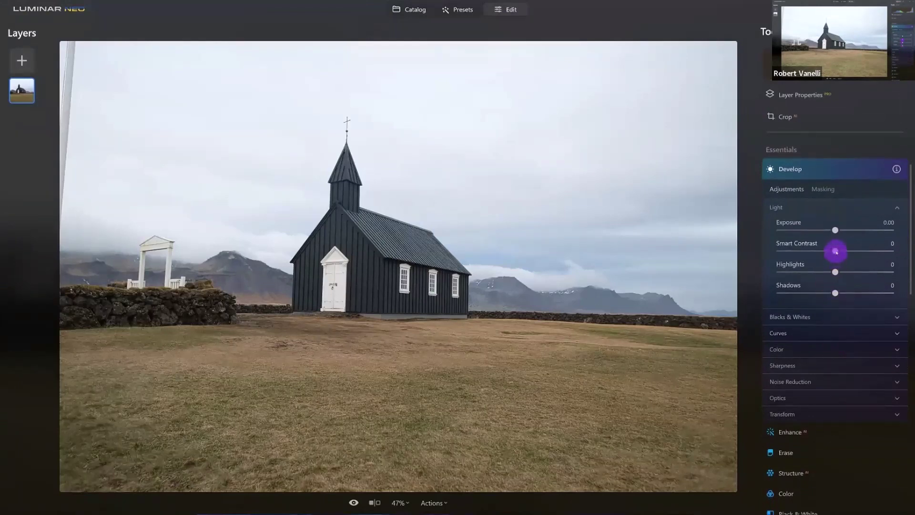
left_click_drag(836, 251, 869, 251)
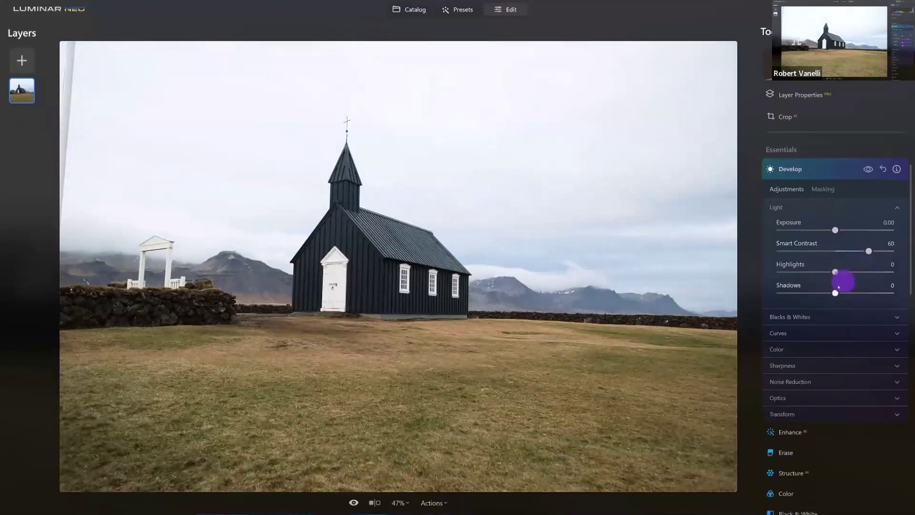
Step: Set the Develop tool's Blacks to -42 and Whites to 15 for the church photo
left_click(819, 317)
left_click(833, 360)
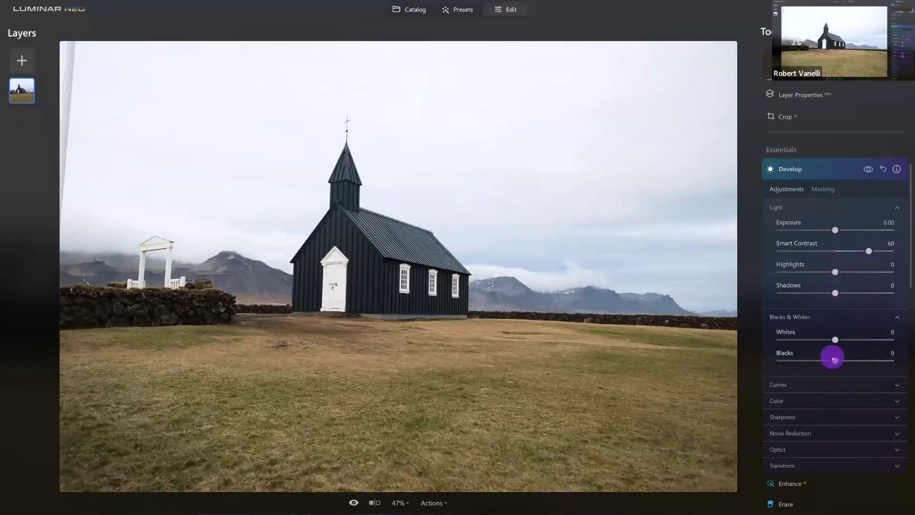
mouse_move(826, 361)
left_mouse_down()
mouse_move(811, 359)
mouse_move(834, 359)
mouse_move(800, 365)
mouse_move(811, 360)
left_mouse_up()
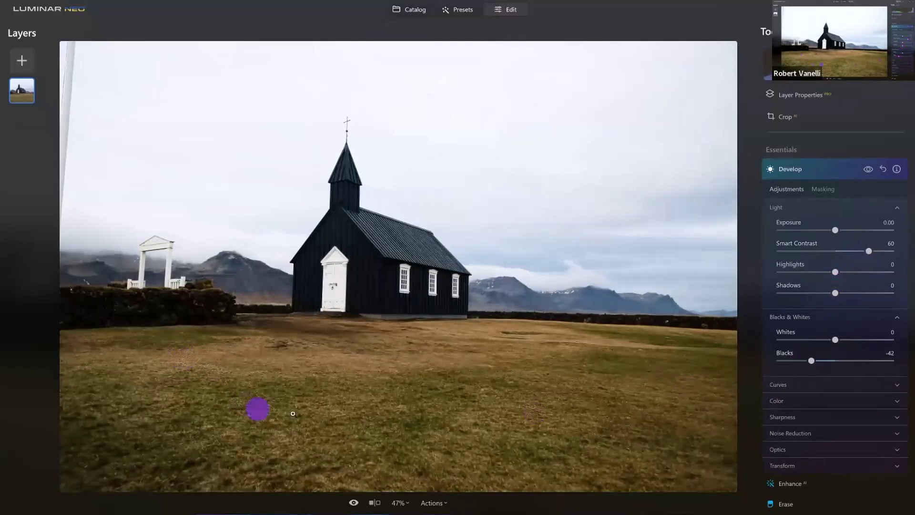
left_click(842, 337)
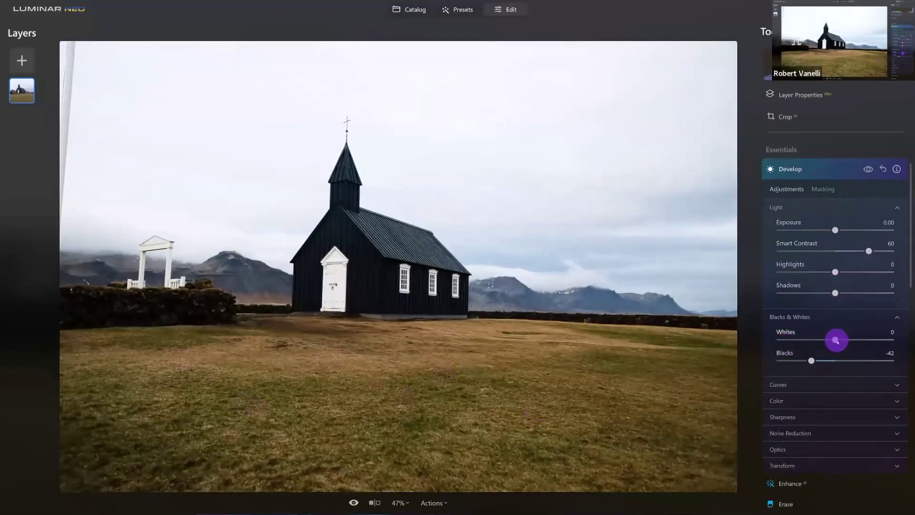
left_click_drag(837, 341, 846, 341)
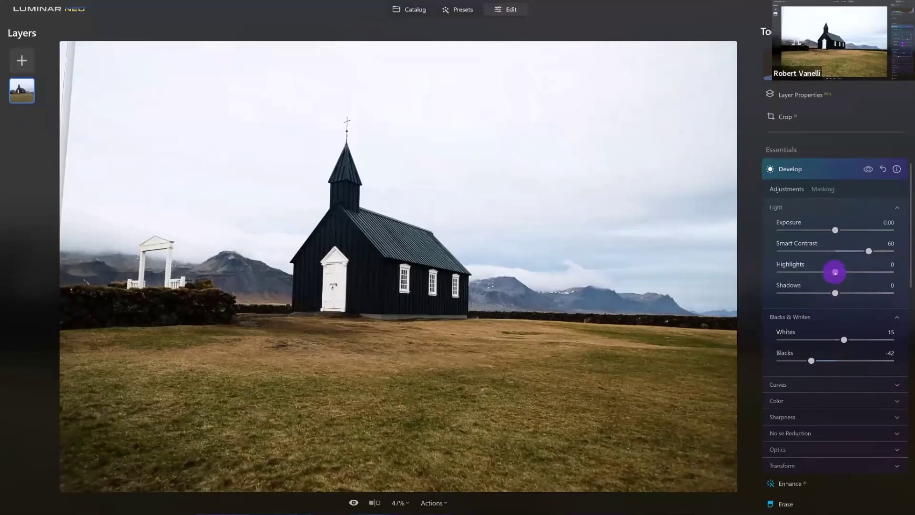
Step: Lower Highlights to -82 and Blacks to -46, and compare the church photo with and without the Develop adjustments
left_click_drag(834, 271, 790, 274)
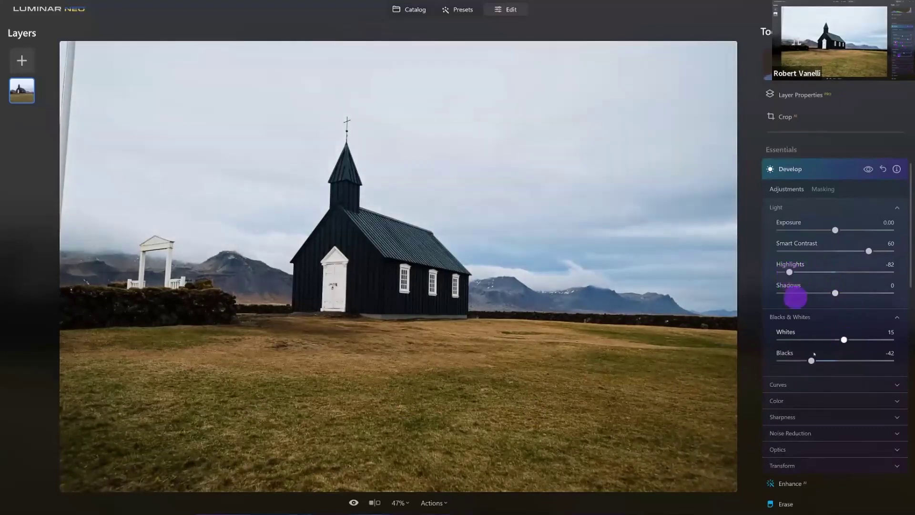
left_click_drag(814, 362, 813, 362)
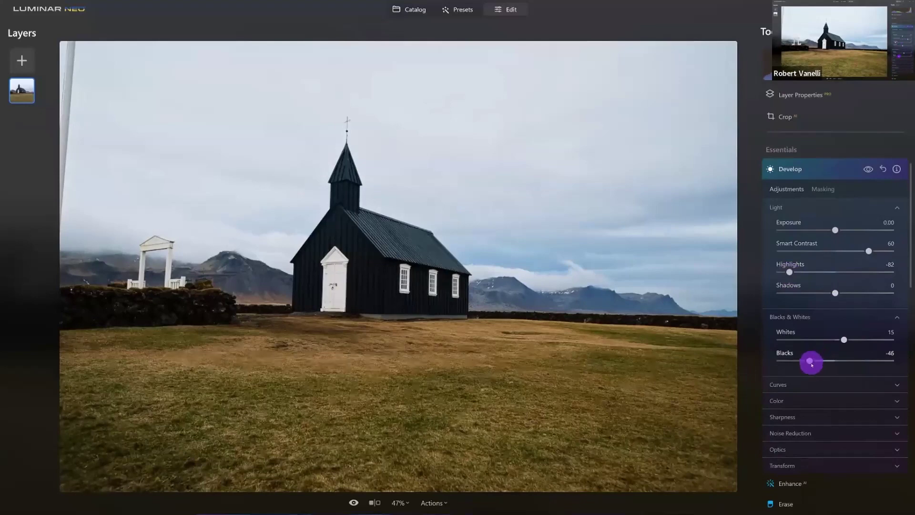
left_click(867, 169)
left_click(868, 169)
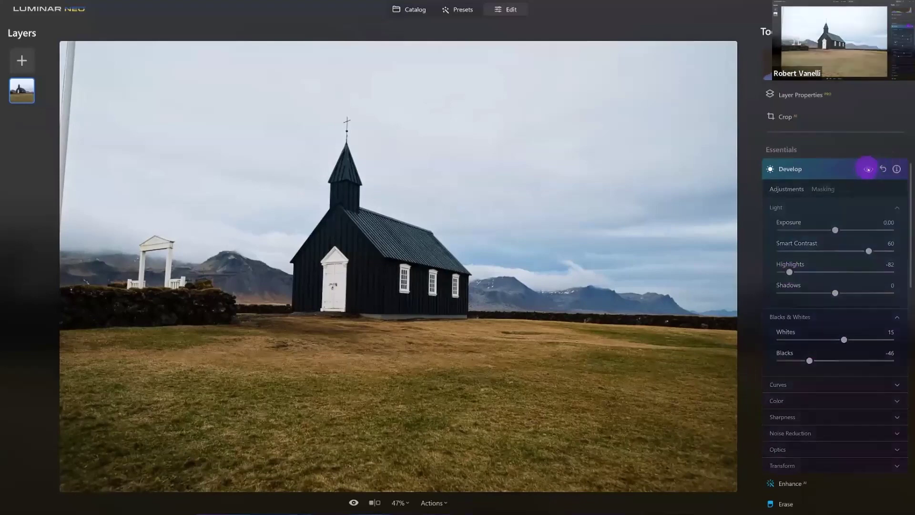
left_click(868, 169)
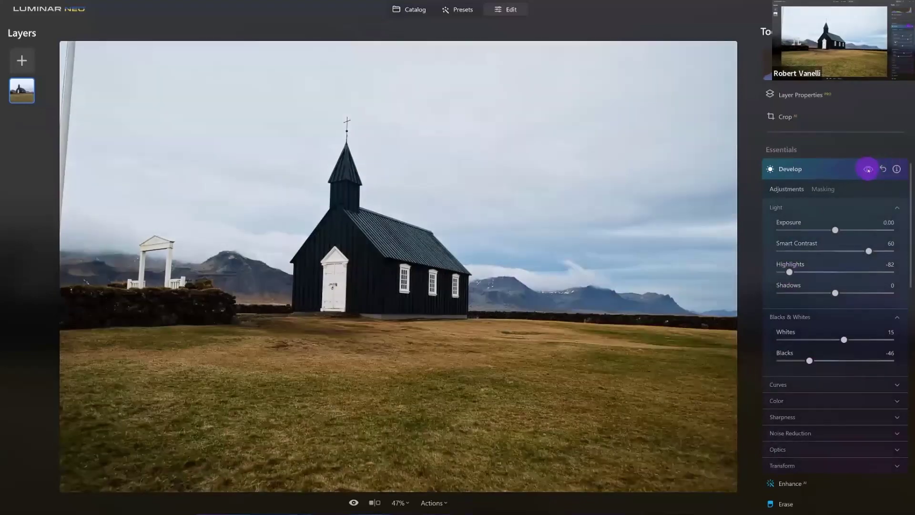
left_click(845, 178)
Step: Apply Enhance AI to the church photo with Accent 52 and Sky Enhancer 41
left_click(825, 188)
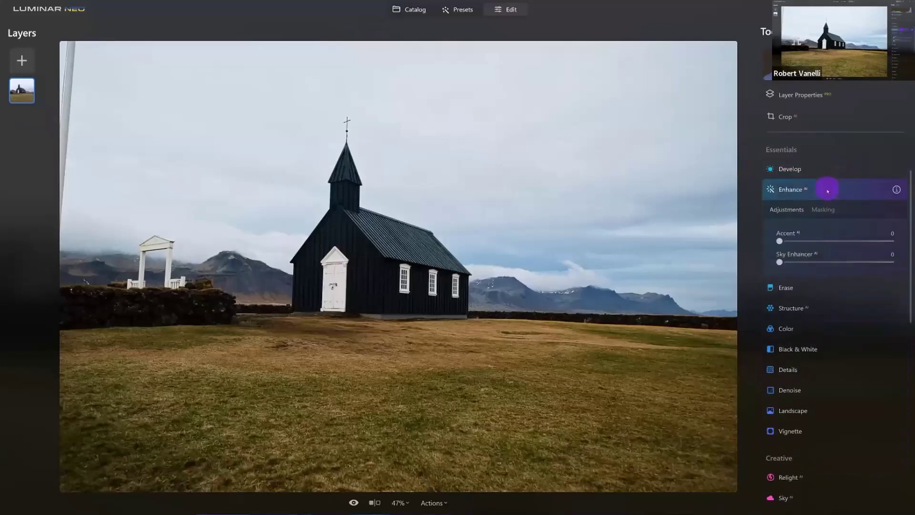
left_click(778, 243)
left_click_drag(780, 241, 839, 241)
left_click_drag(780, 262, 826, 262)
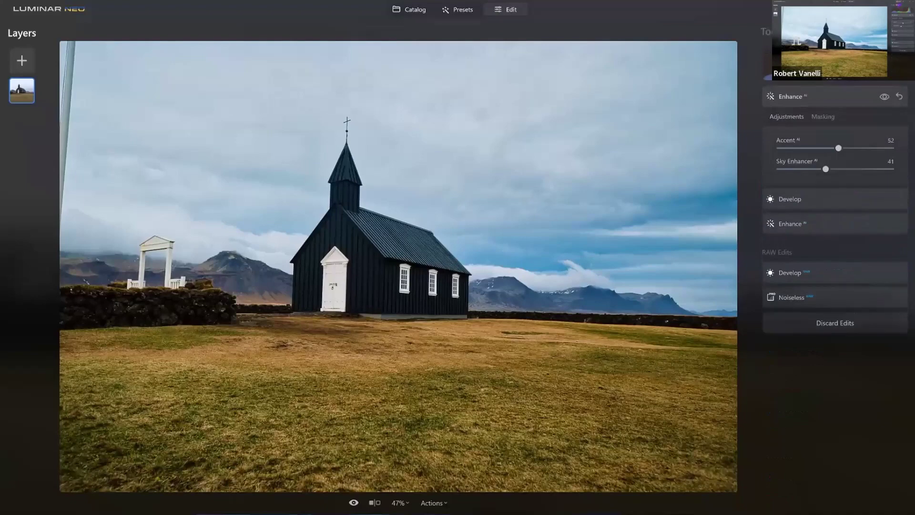
Step: Reopen the church photo's RAW Develop edit and enable Auto Distortion Corrections in its optics settings
left_click(831, 272)
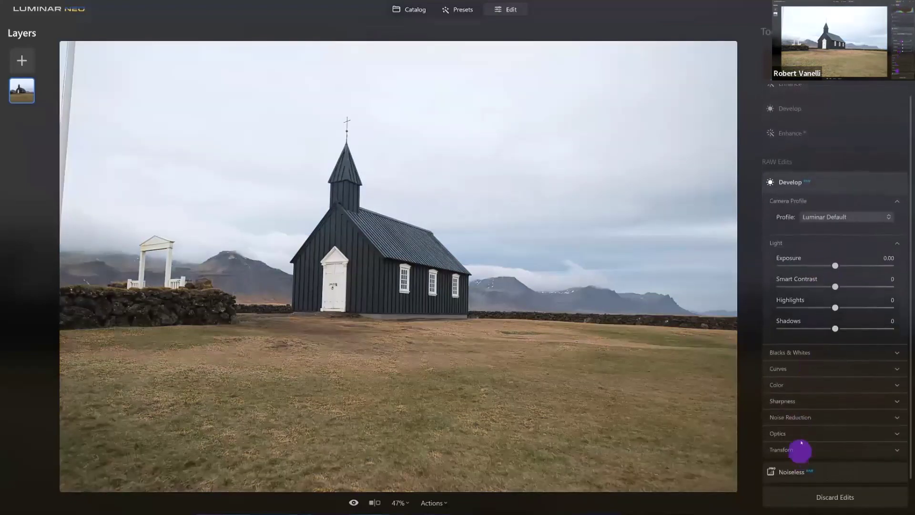
left_click(801, 432)
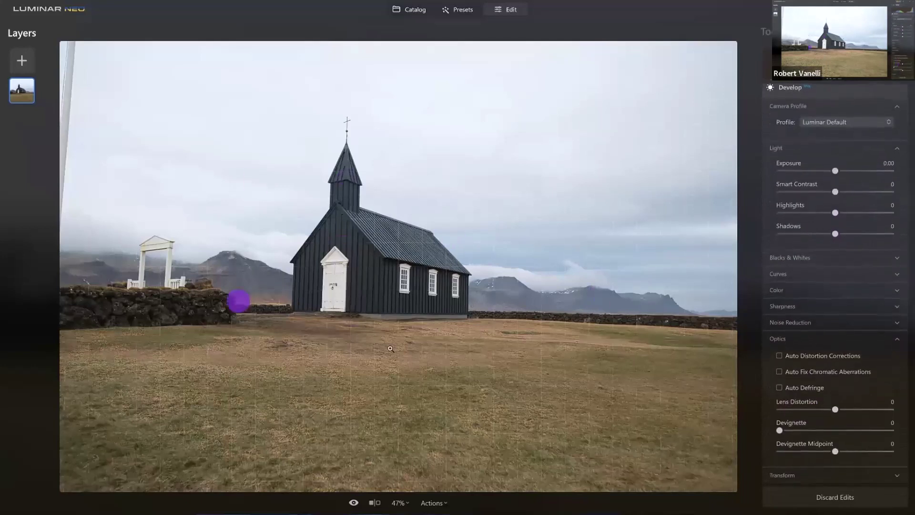
left_click(780, 354)
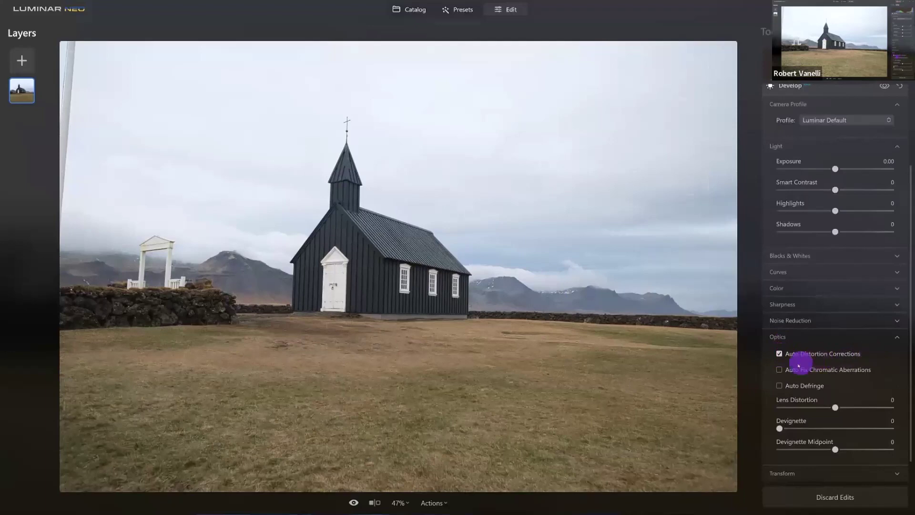
Step: Enable Auto Fix Chromatic Aberrations and Auto Defringe in the RAW optics settings, and apply the automatic perspective correction under Transform
left_click(797, 370)
left_click(793, 385)
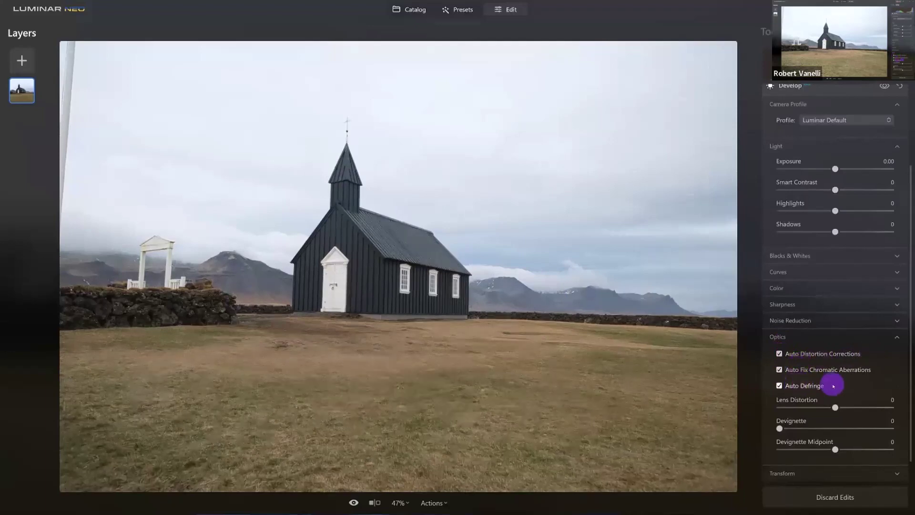
scroll(830, 377, "down", 1)
left_click(809, 447)
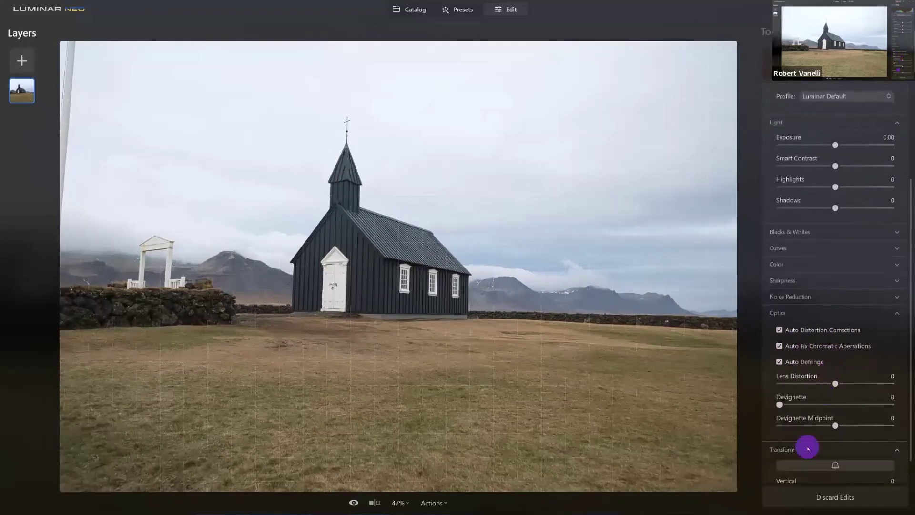
scroll(834, 437, "down", 3)
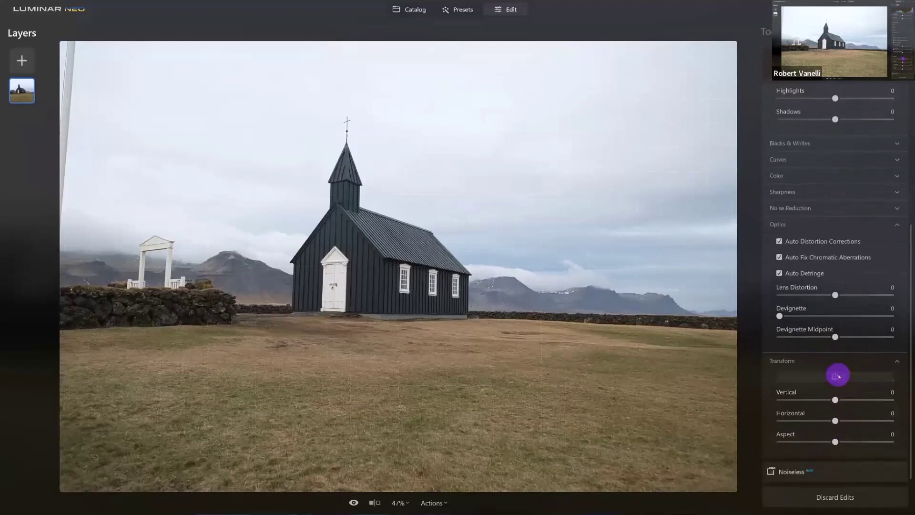
left_click(836, 376)
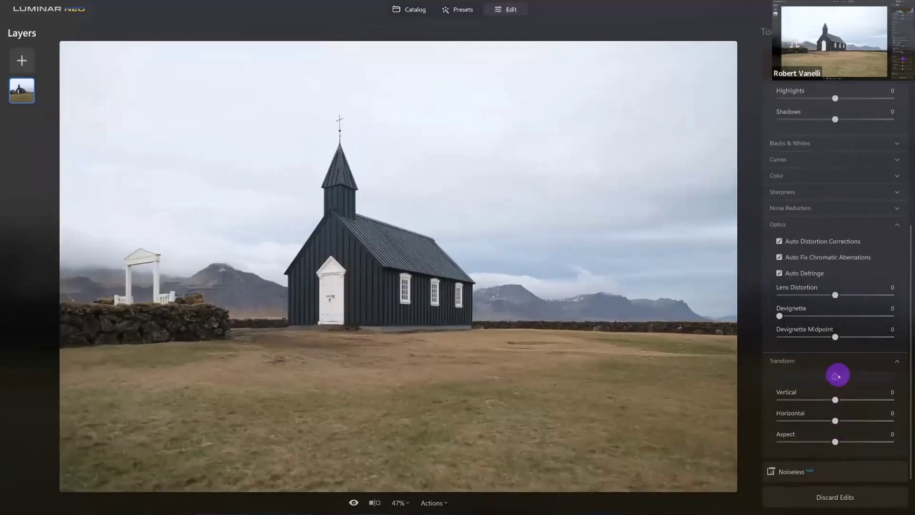
Step: Close the RAW Develop edit and compare the church photo before and after all edits
scroll(838, 376, "up", 7)
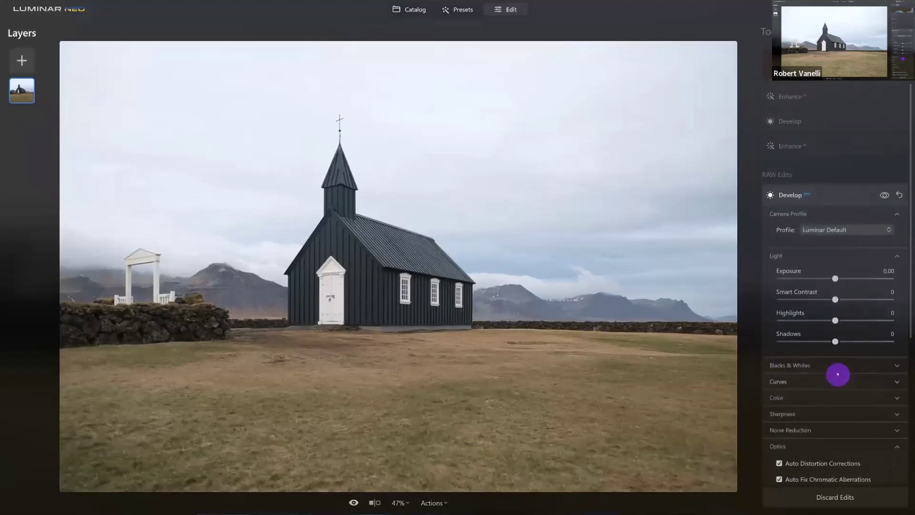
left_click(829, 194)
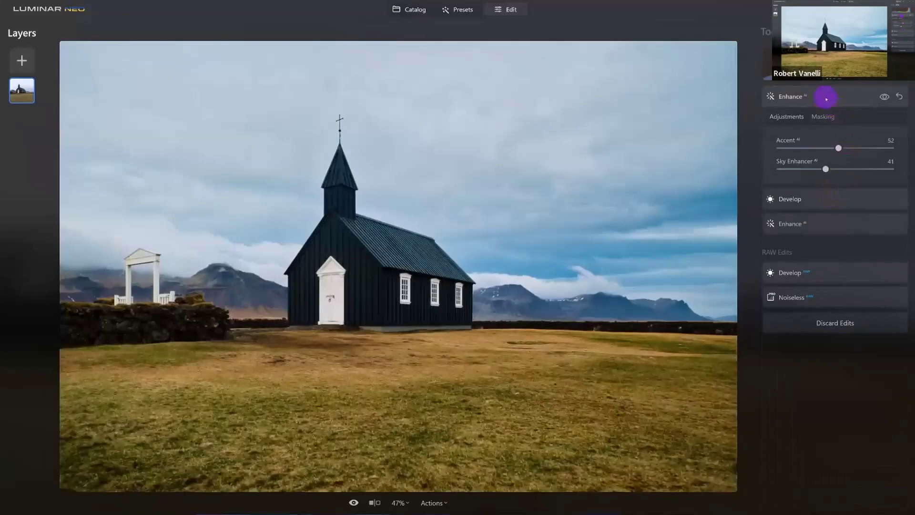
left_click(353, 504)
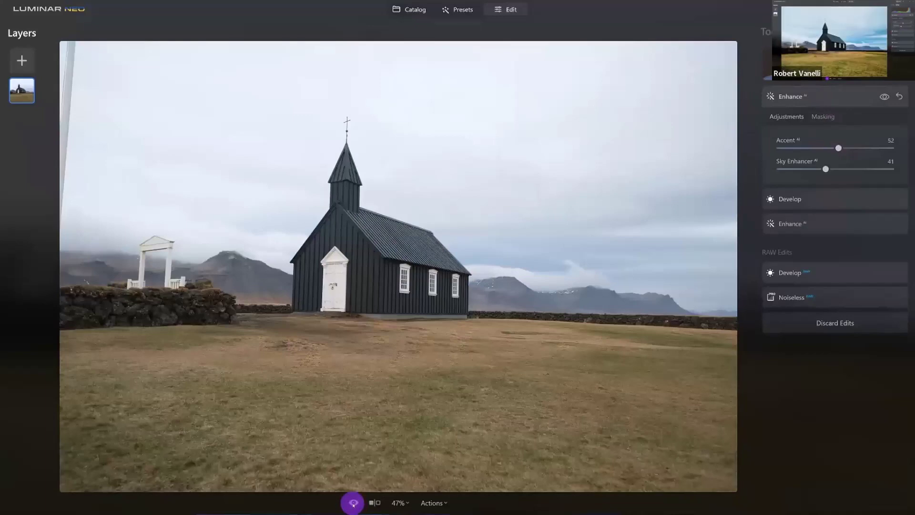
left_click(353, 504)
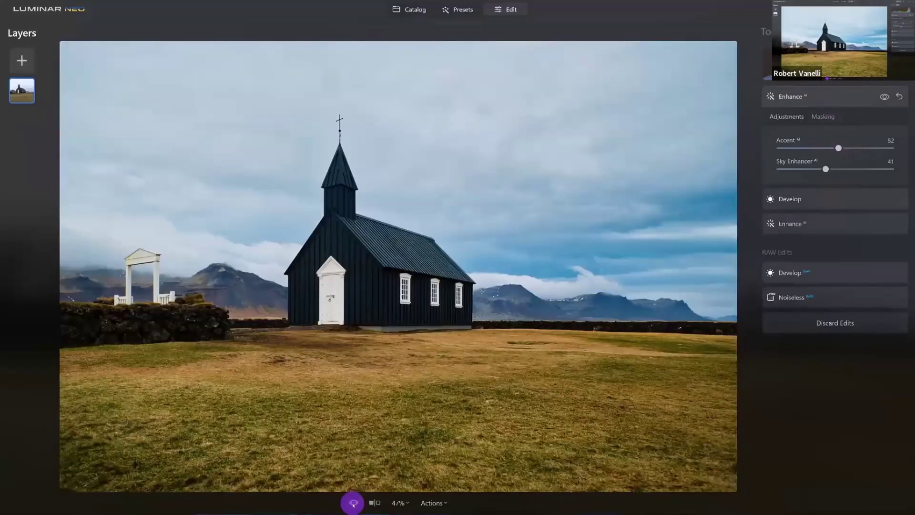
Step: Return to the editing tools, collapse the Essentials, Portrait and Professional groups, and expand the Creative tools
left_click(765, 30)
left_click(787, 139)
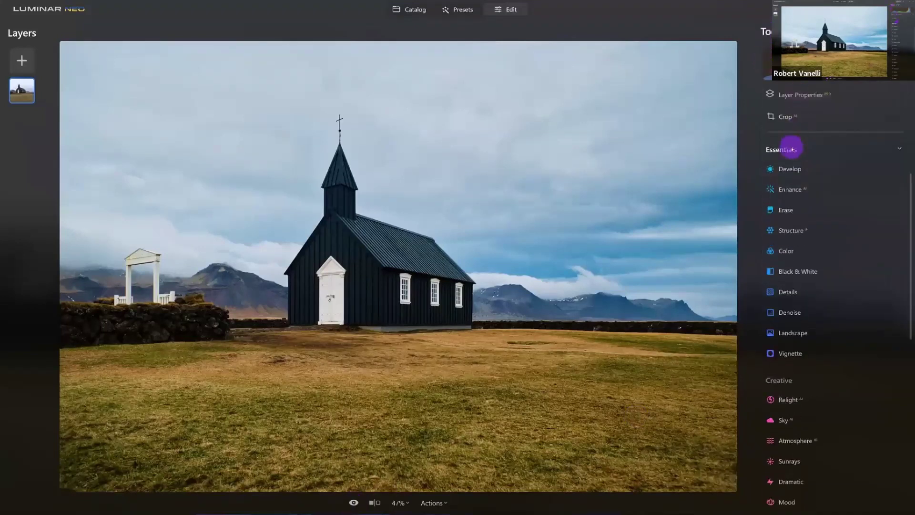
left_click(791, 171)
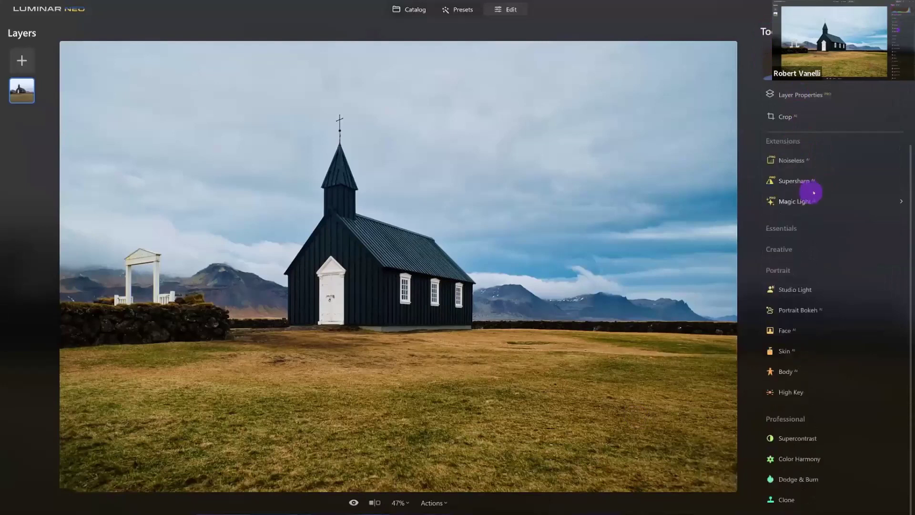
left_click(782, 271)
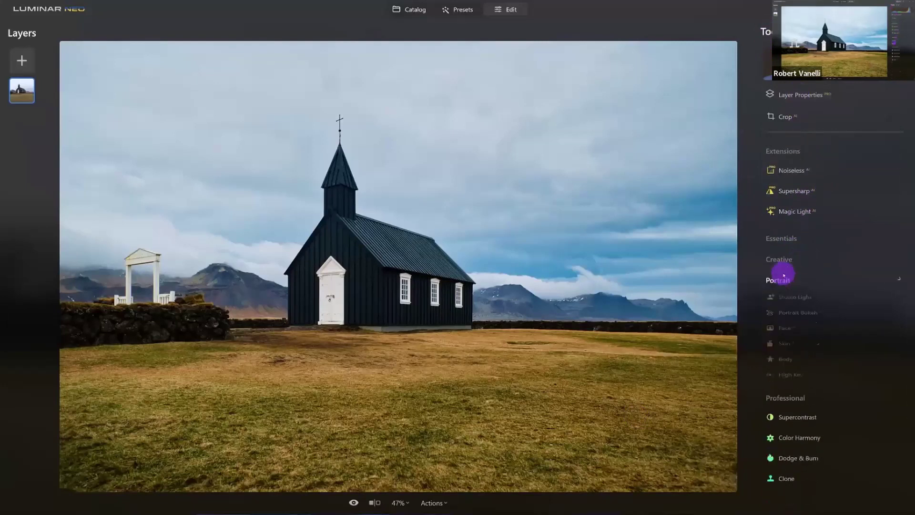
left_click(782, 302)
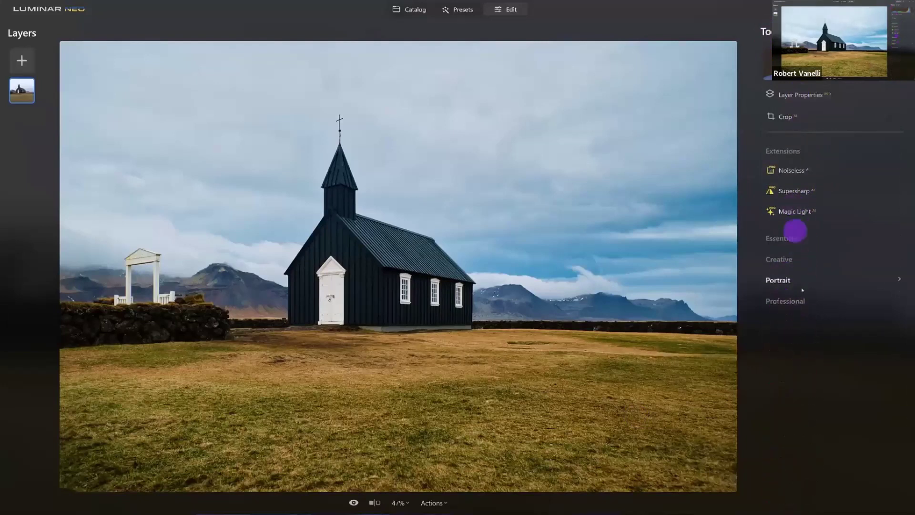
left_click(785, 262)
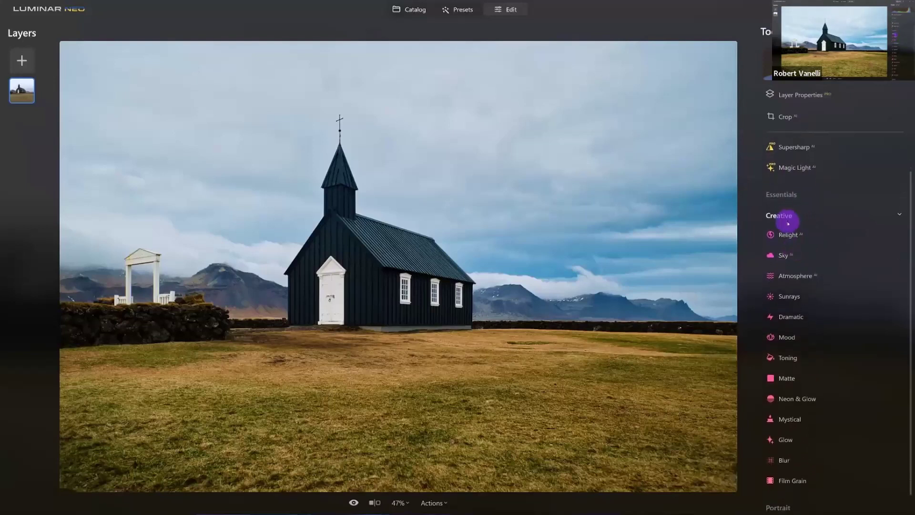
Step: Replace the church photo's sky with Bright Blue Sky 2 using Sky AI, and review the Sky Orientation options
left_click(797, 257)
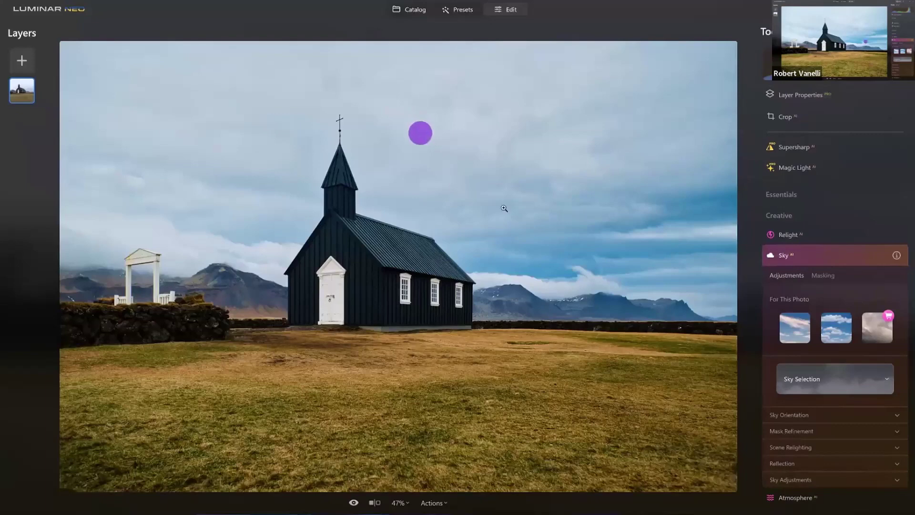
left_click(795, 326)
scroll(795, 327, "down", 2)
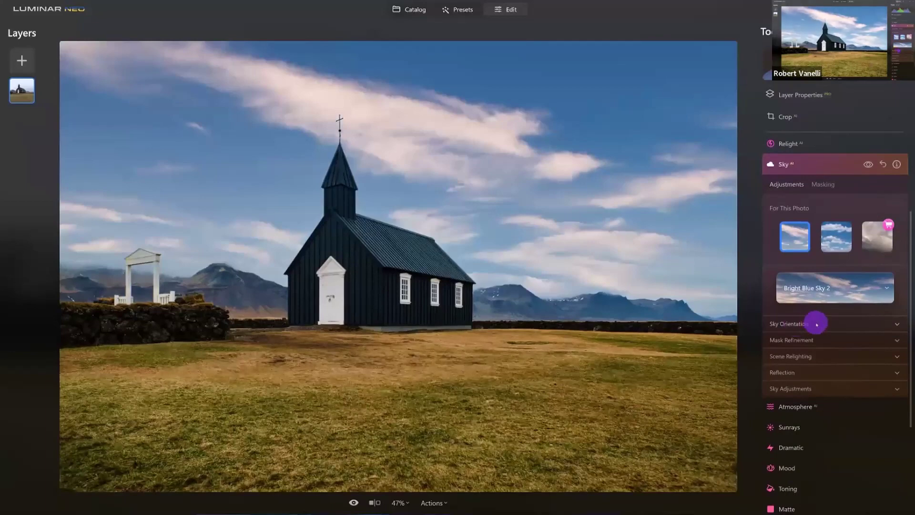
left_click(817, 324)
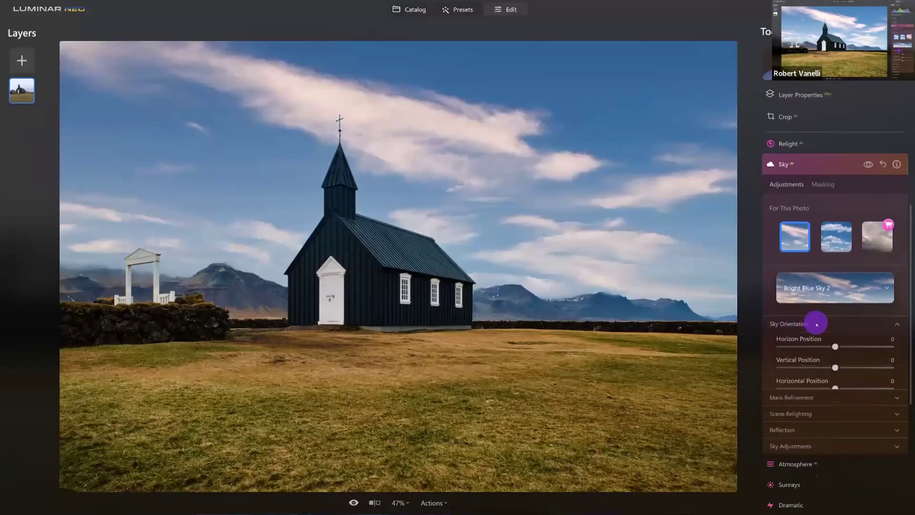
scroll(823, 430, "down", 2)
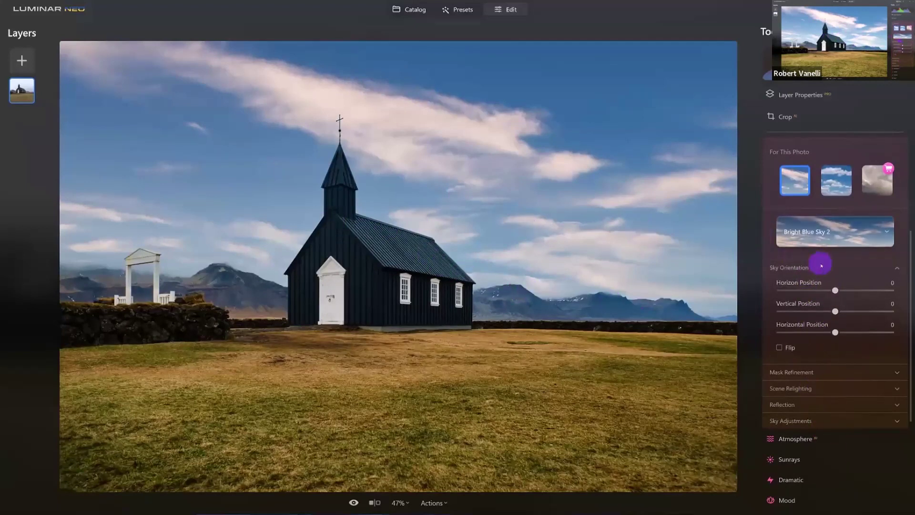
scroll(819, 263, "up", 4)
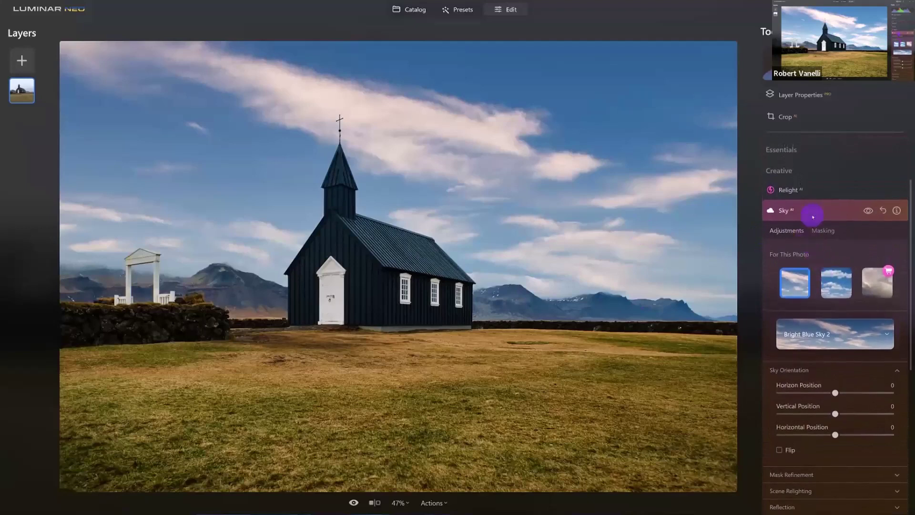
left_click(813, 212)
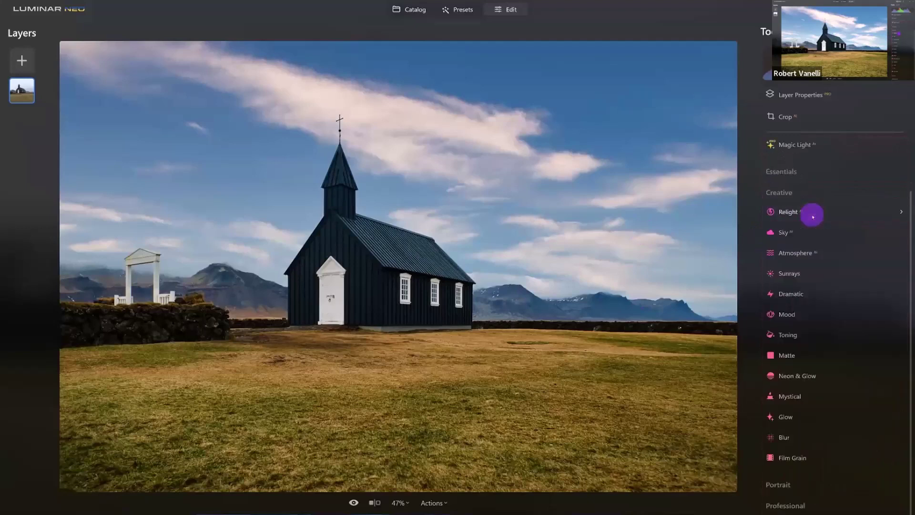
Step: Darken the foreground with Relight AI, setting Brightness Near to -79 and Depth to 85
left_click(813, 217)
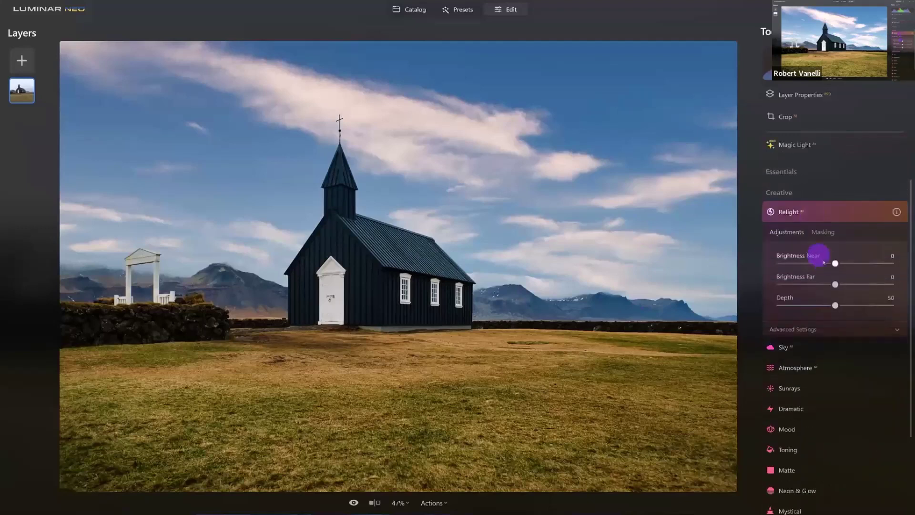
left_click_drag(834, 262, 790, 263)
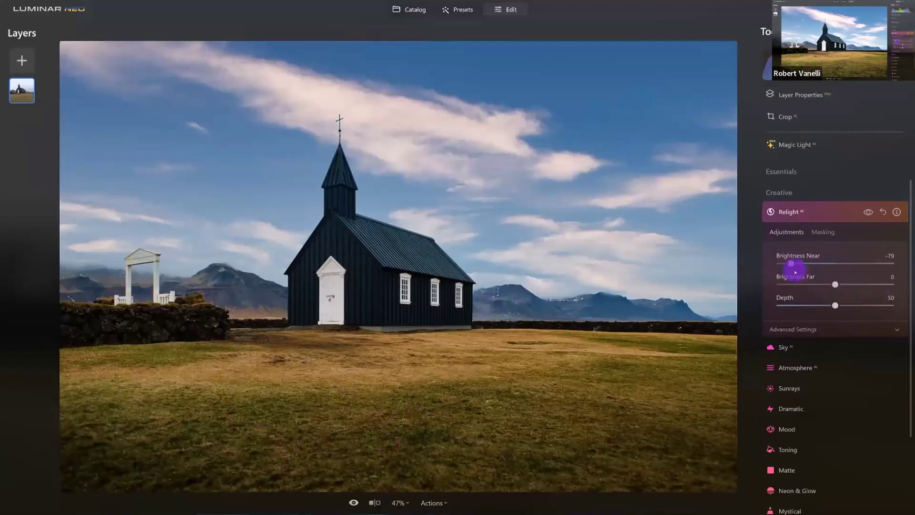
left_click_drag(848, 299, 822, 307)
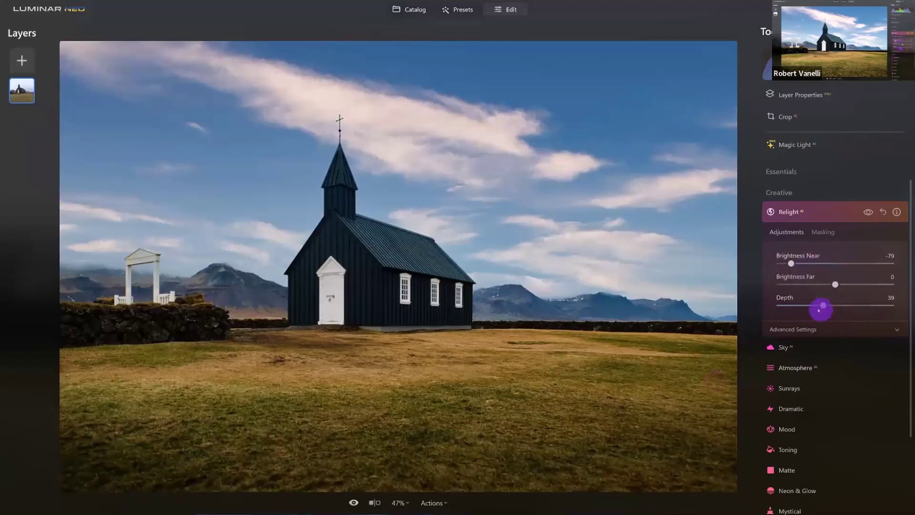
left_click_drag(813, 308, 766, 308)
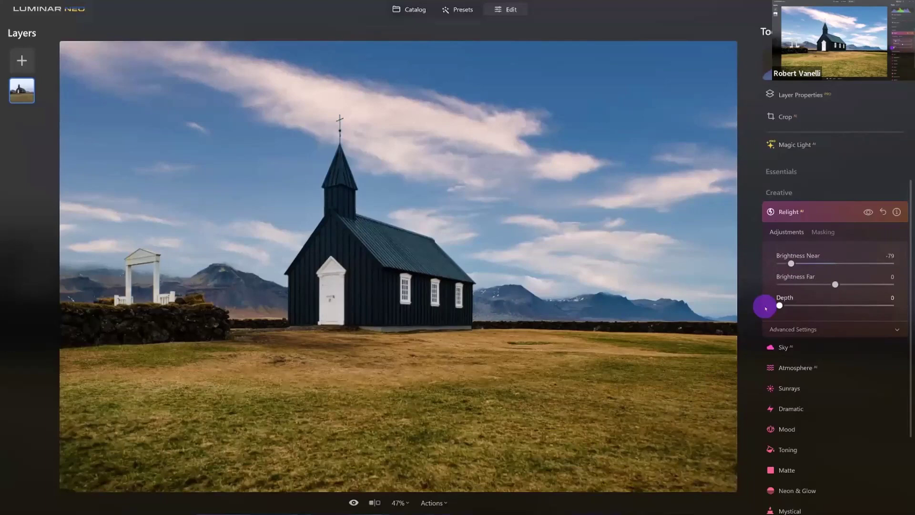
left_click_drag(766, 309, 874, 308)
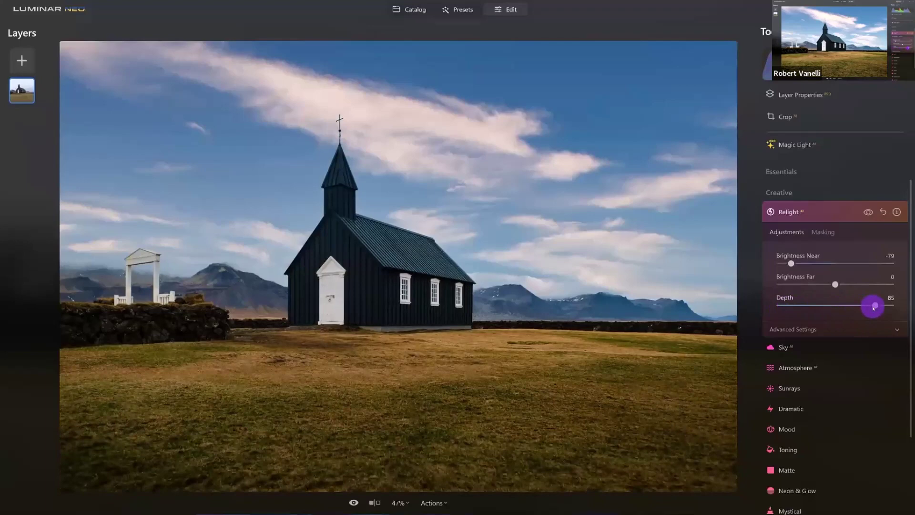
left_click_drag(873, 308, 874, 309)
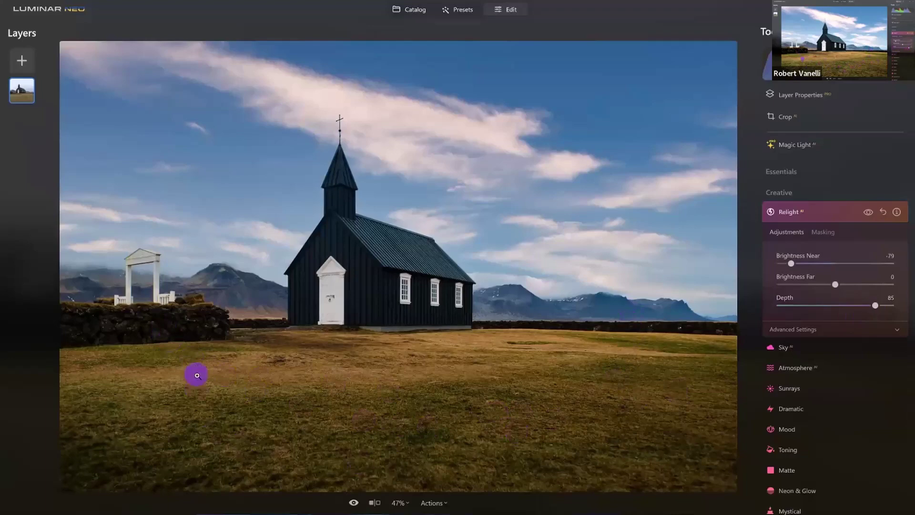
Step: Compare the photo with and without Relight AI, and set its Brightness Far to 6
left_click(867, 212)
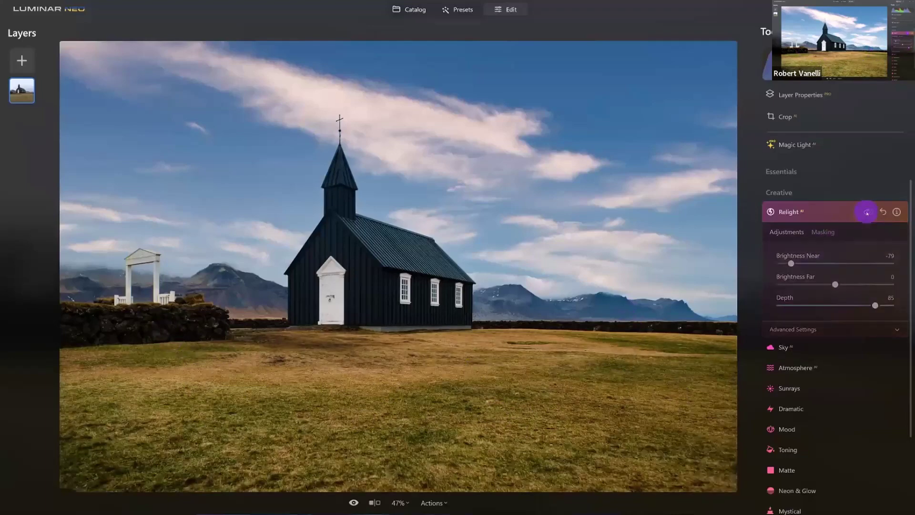
left_click(867, 213)
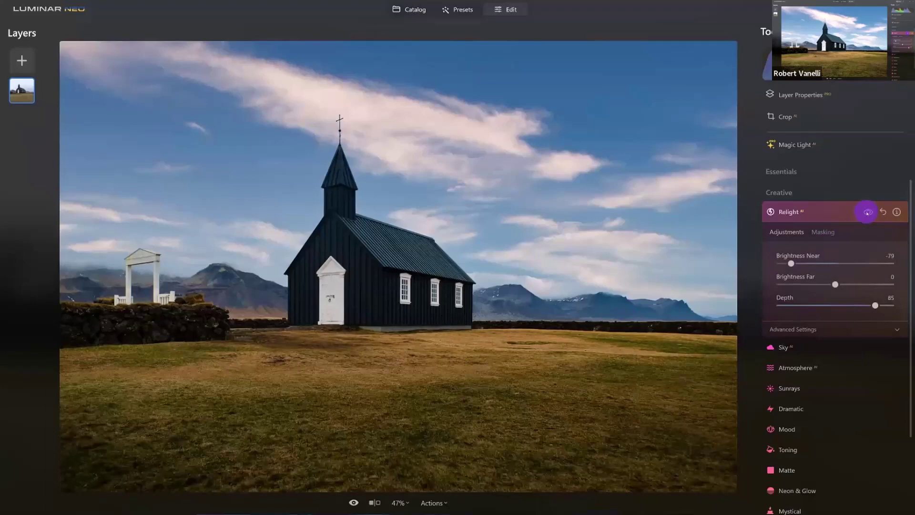
left_click(867, 212)
left_click(868, 213)
mouse_move(835, 284)
left_mouse_down()
mouse_move(905, 288)
mouse_move(817, 284)
mouse_move(912, 294)
mouse_move(838, 294)
left_mouse_up()
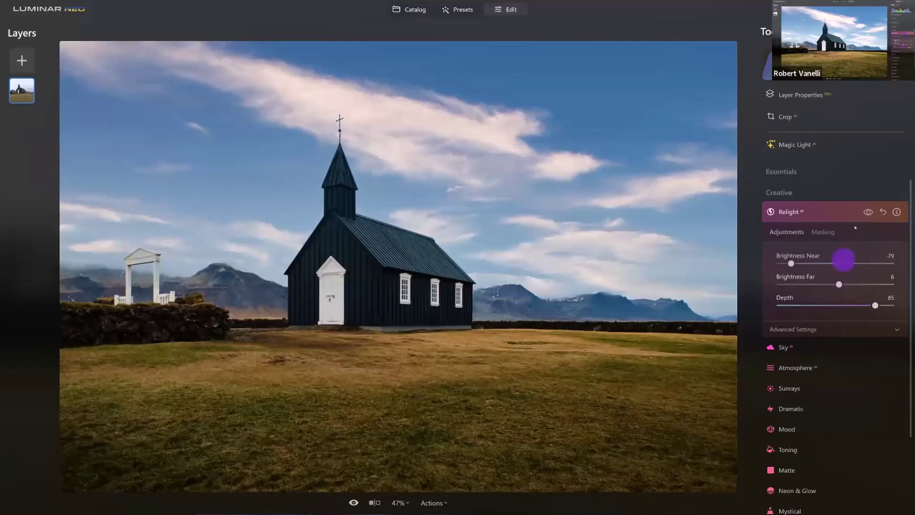
left_click(842, 215)
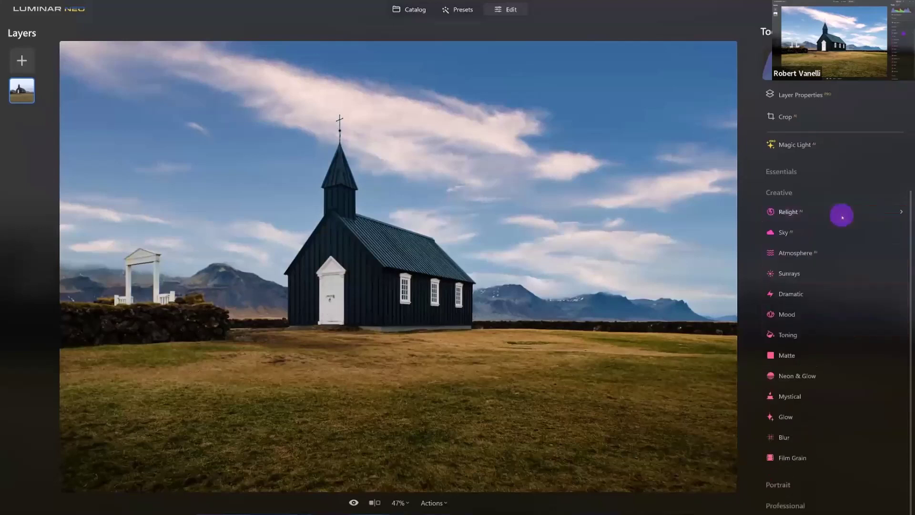
Step: Crop the photo at its original ratio, trimming the right side and bottom foreground, and compare before and after
key("c")
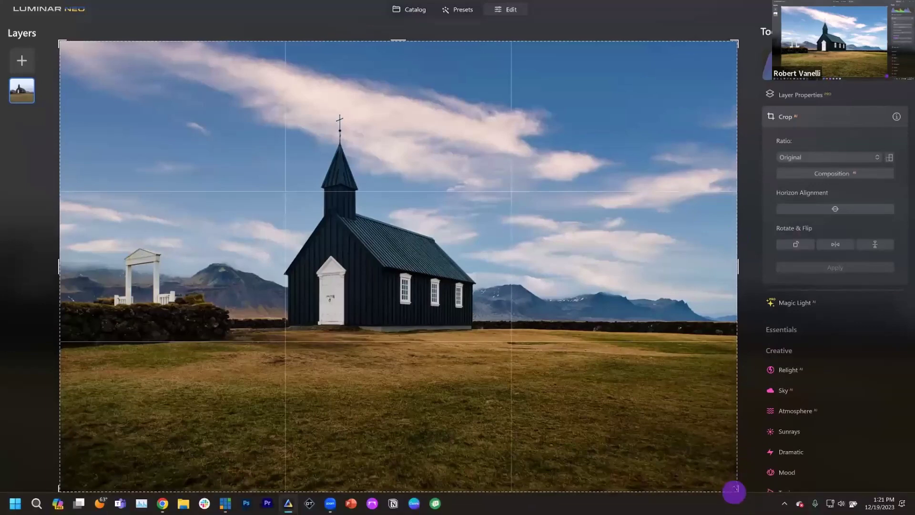
left_click_drag(735, 487, 664, 439)
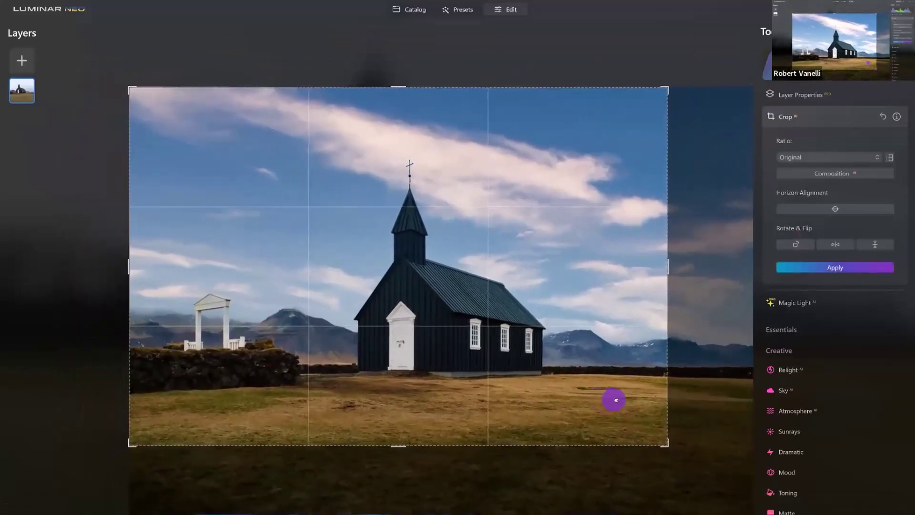
key("Return")
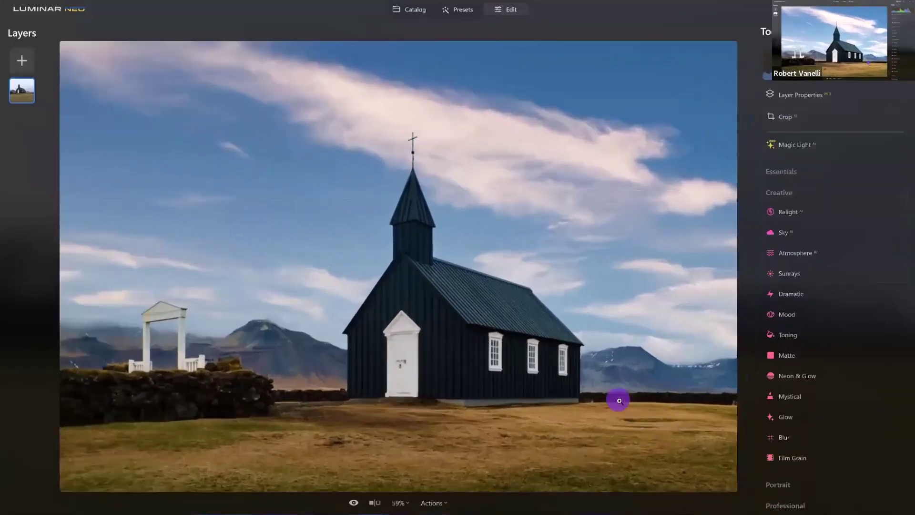
left_click(353, 503)
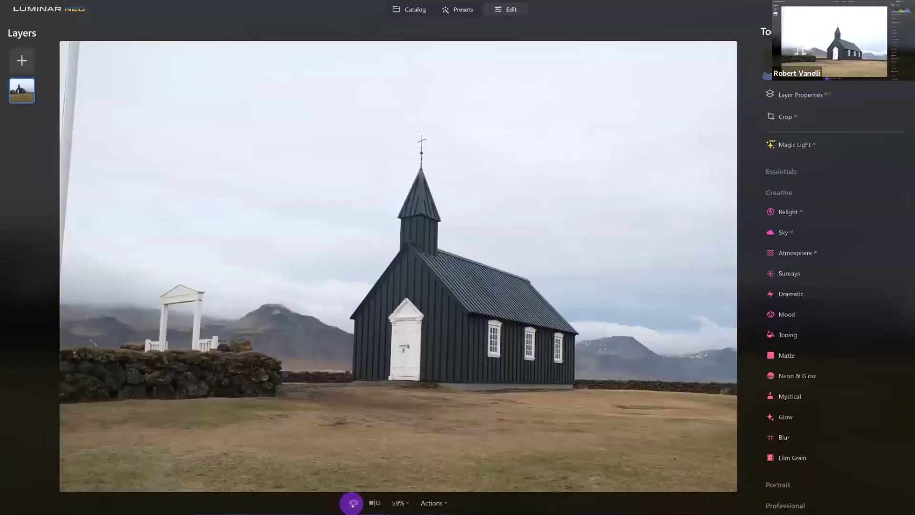
left_click(353, 503)
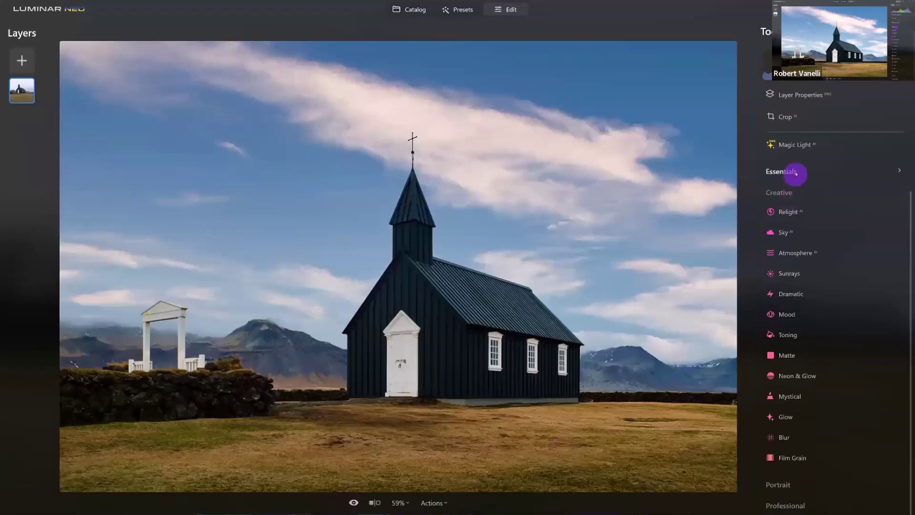
Step: Add a vignette to the church photo with Amount -76 and Size 25
left_click(792, 171)
left_click(788, 375)
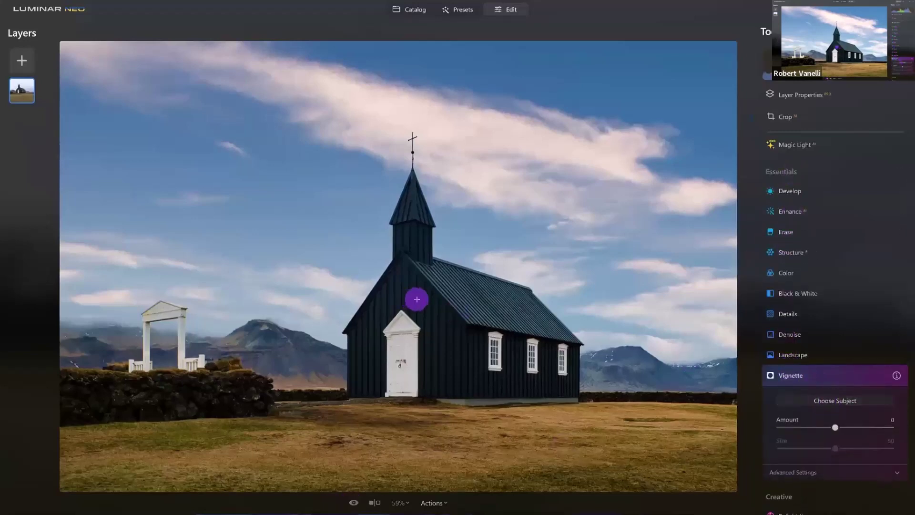
left_click_drag(835, 428, 793, 427)
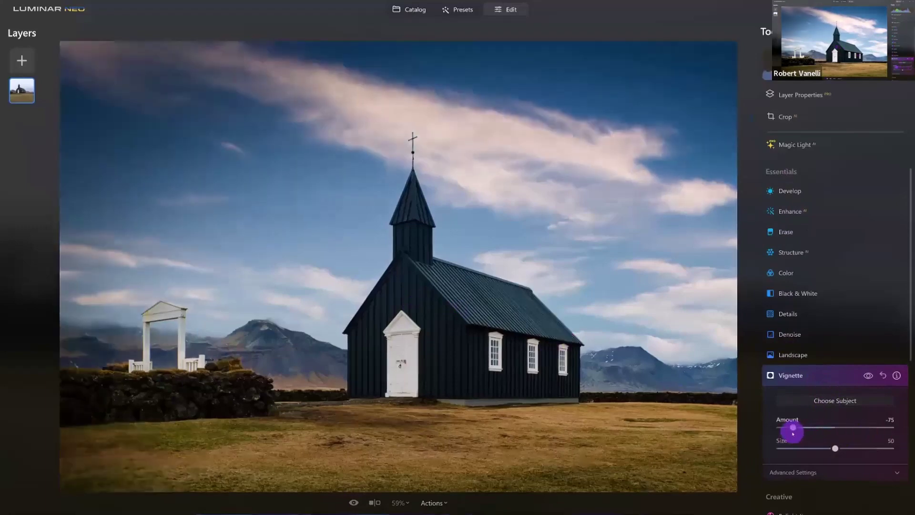
left_click_drag(843, 447, 809, 448)
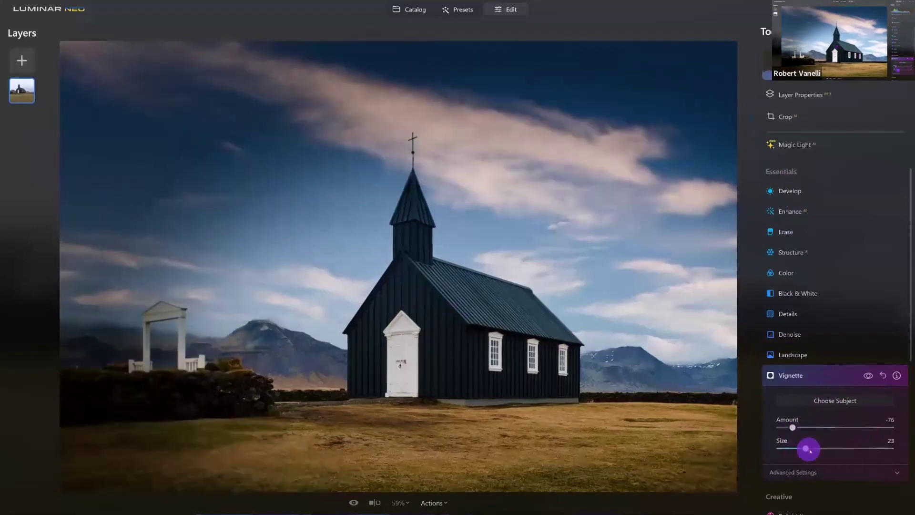
Step: Set the vignette's Inner Light to 33 and Feather to 32, and soften its Amount to -31
left_click(805, 471)
scroll(828, 499, "down", 2)
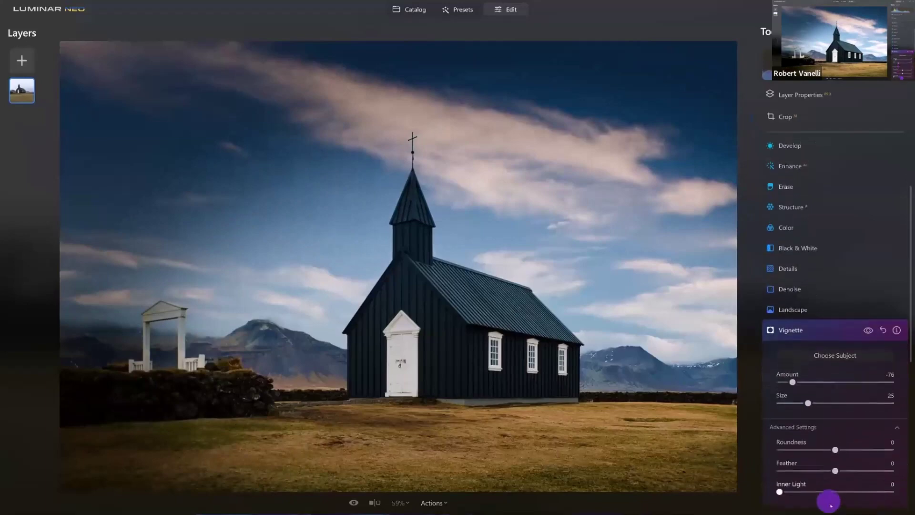
left_click_drag(778, 480, 854, 460)
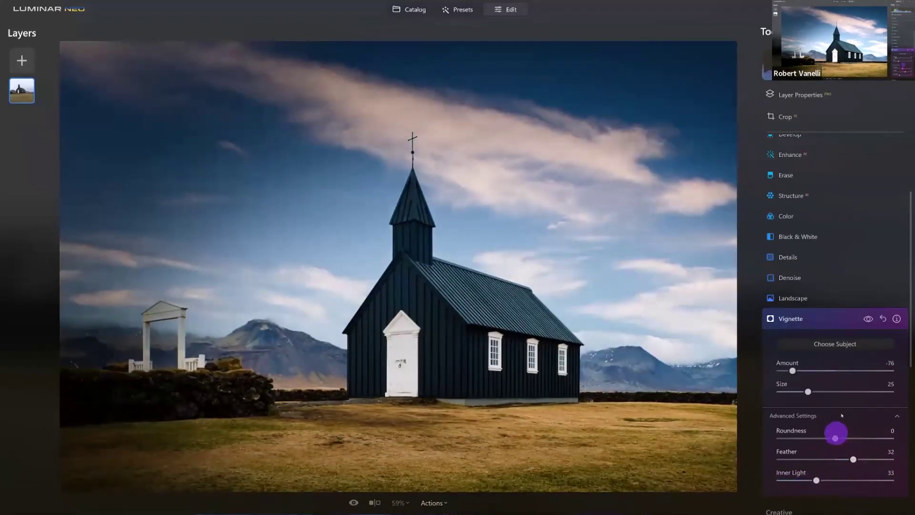
left_click_drag(792, 370, 818, 371)
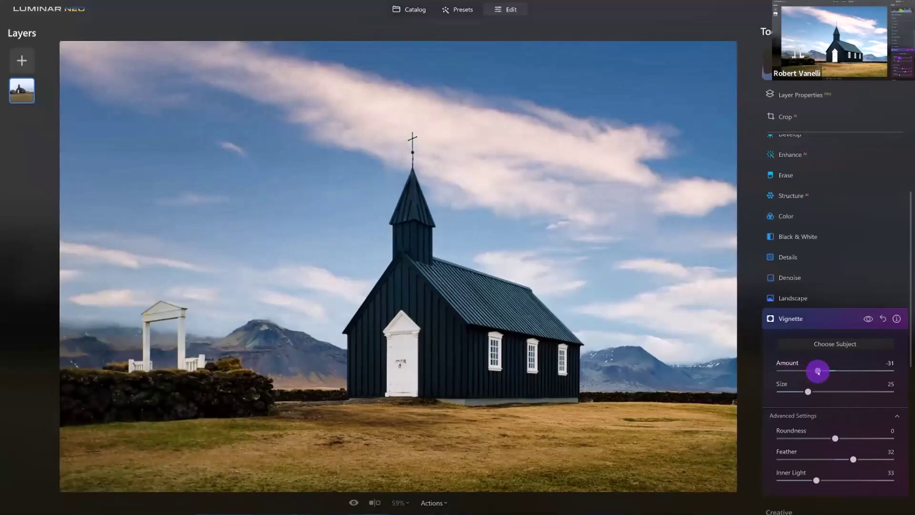
Step: Compare the church photo with and without the vignette, and check the finished edit against the original
left_click(869, 319)
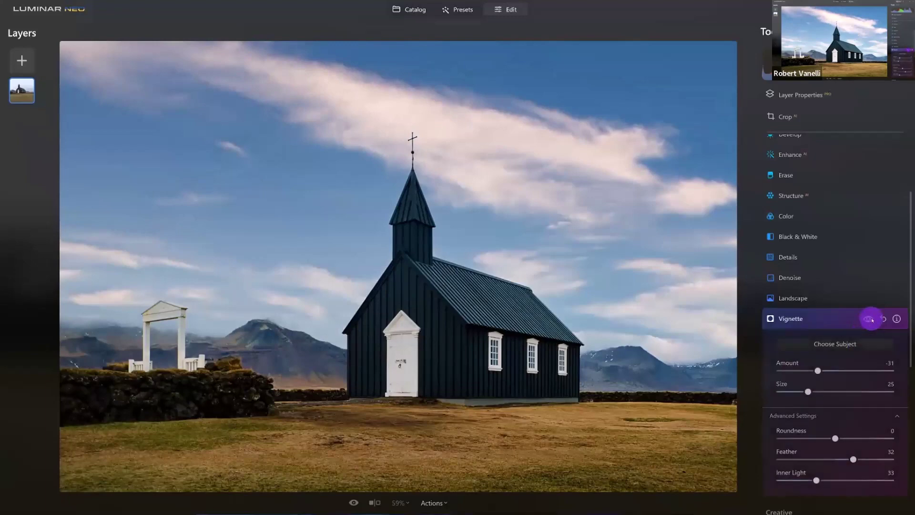
left_click(870, 318)
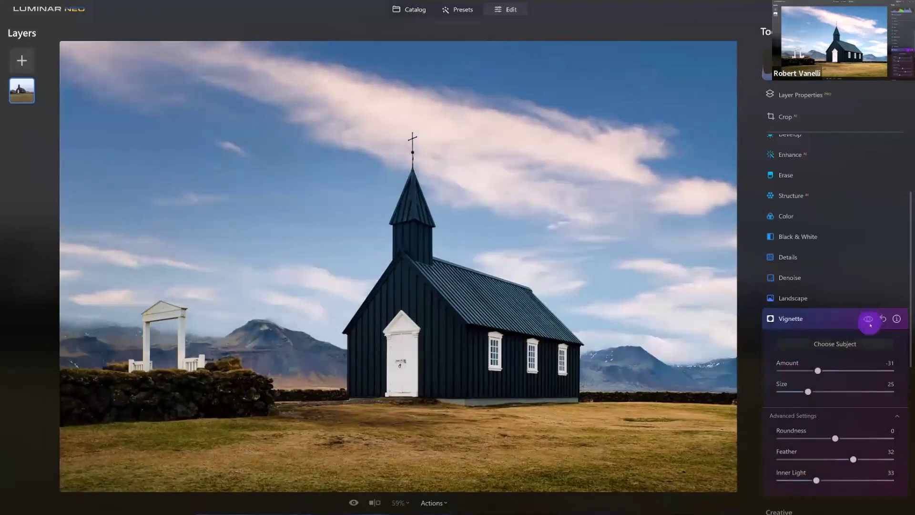
left_click(870, 322)
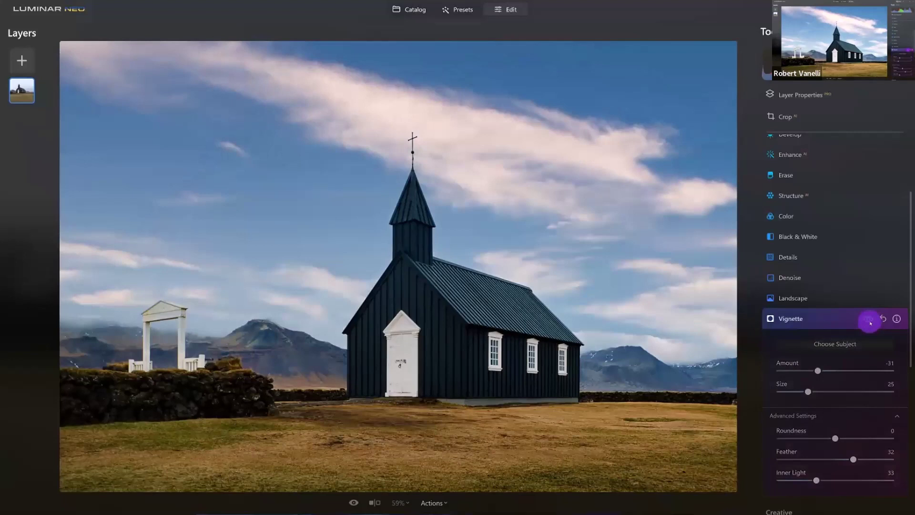
left_click(870, 323)
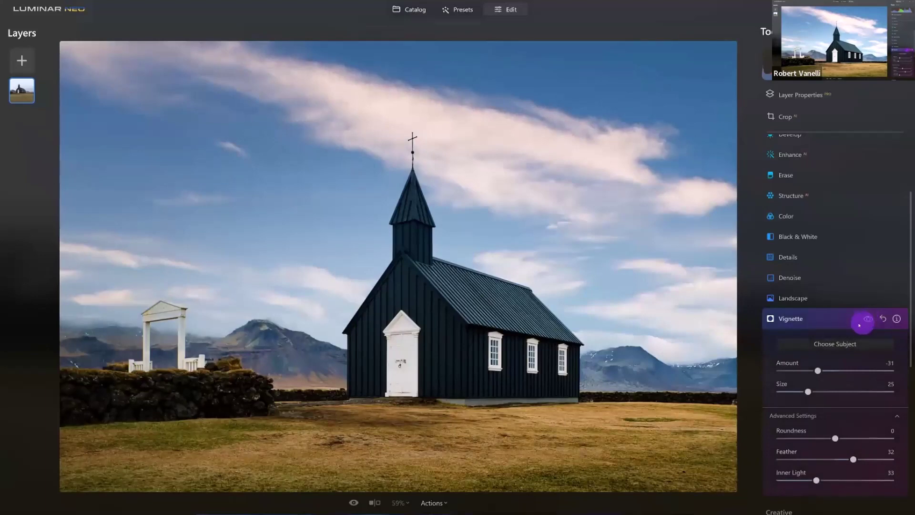
left_click(853, 318)
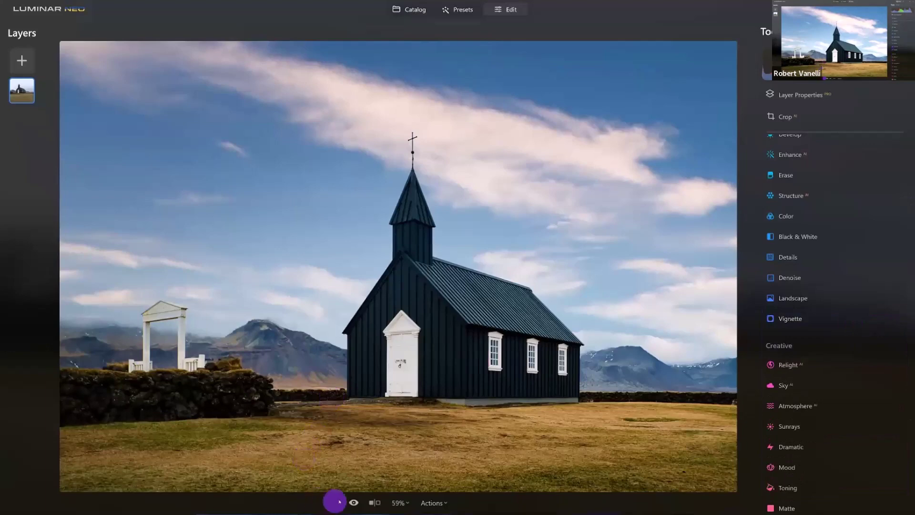
left_click(353, 502)
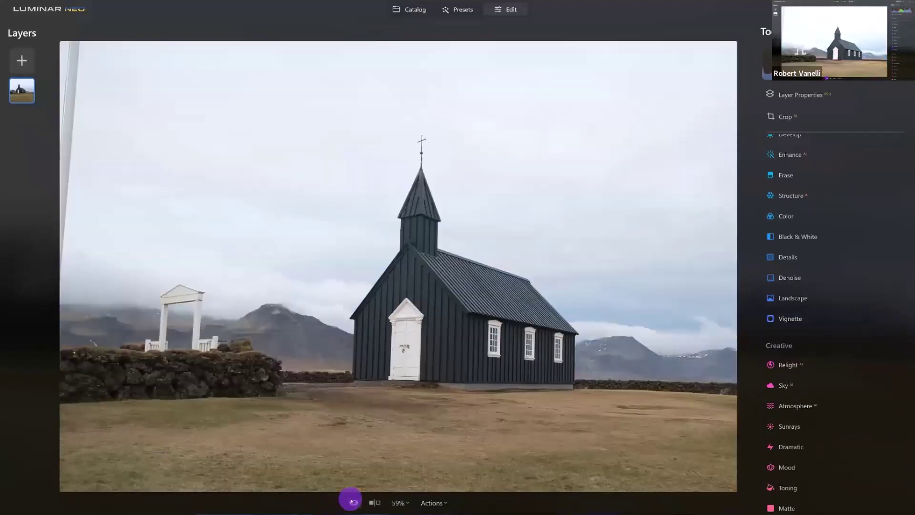
left_click(353, 502)
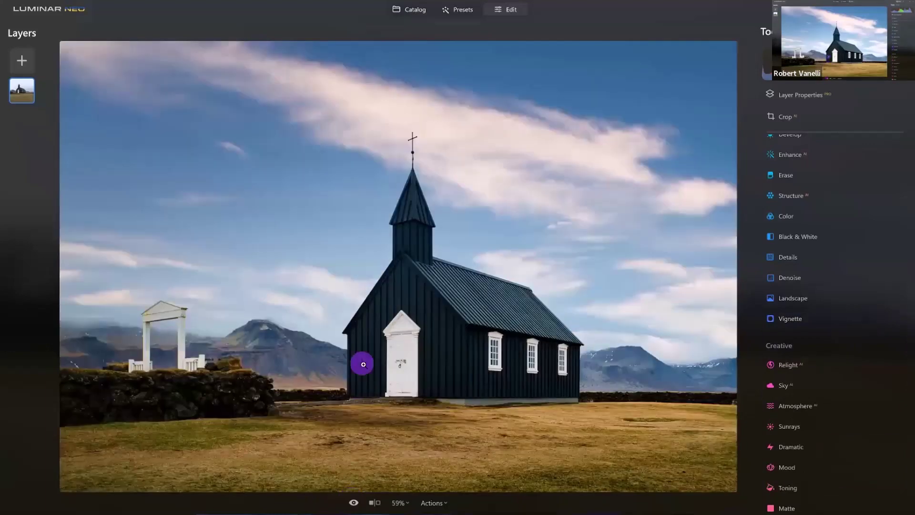
Step: Open the cyclist street photo from the Powerlines album for editing and remove its power lines with Erase
key("g")
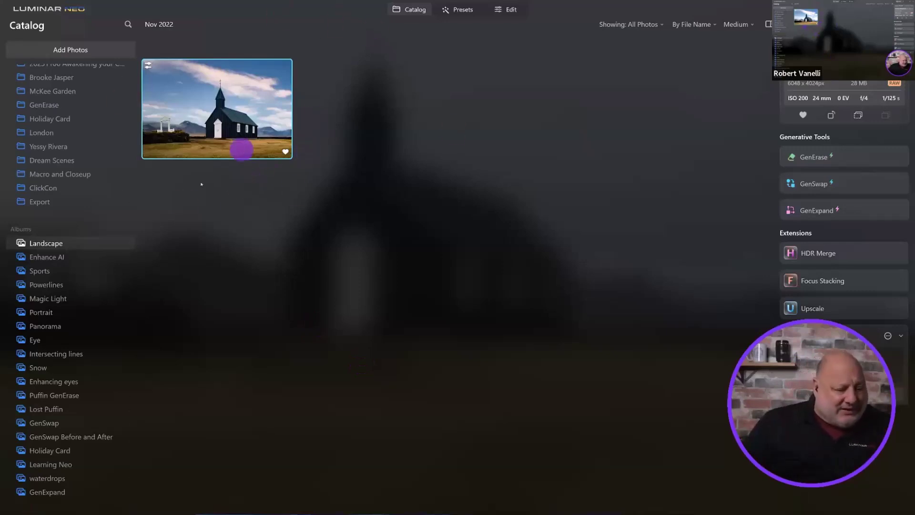
left_click(67, 284)
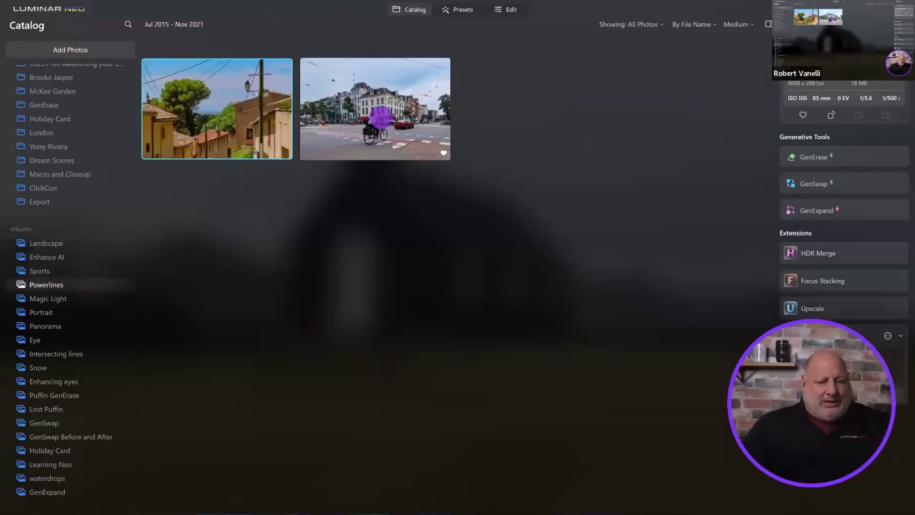
double_click(414, 105)
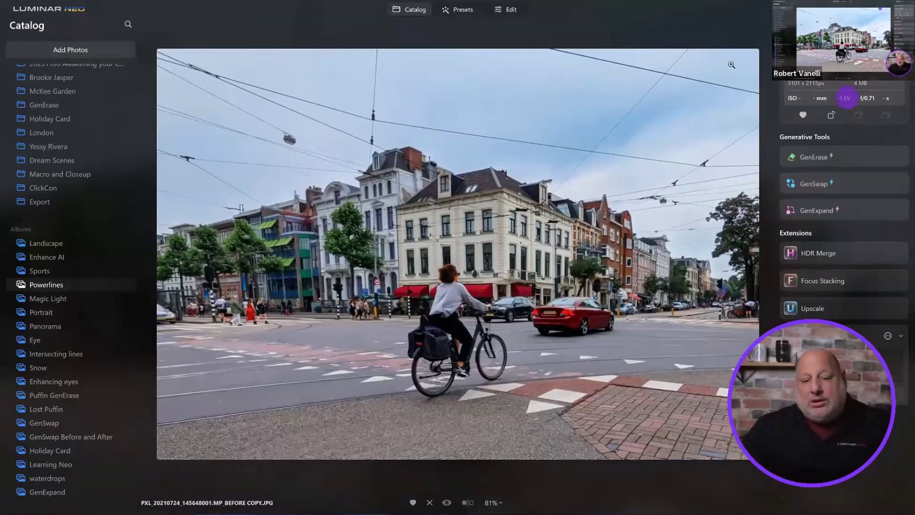
left_click(511, 10)
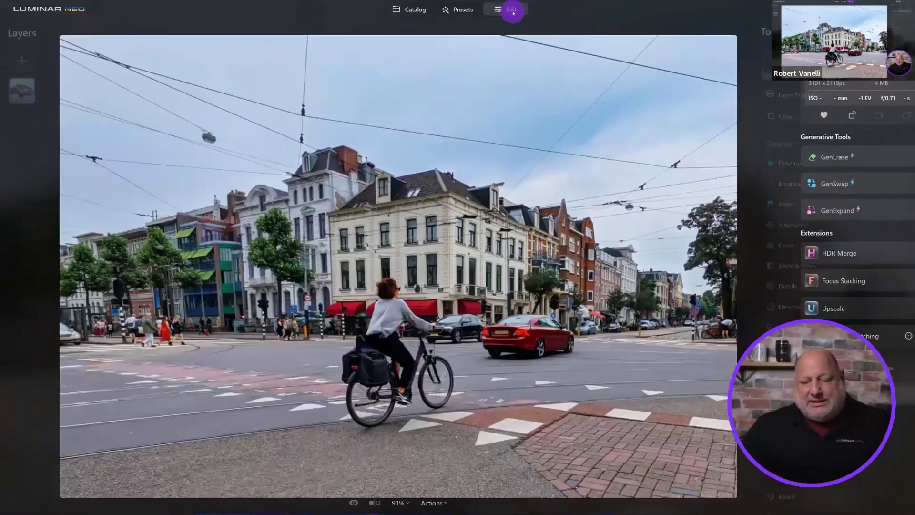
left_click(781, 299)
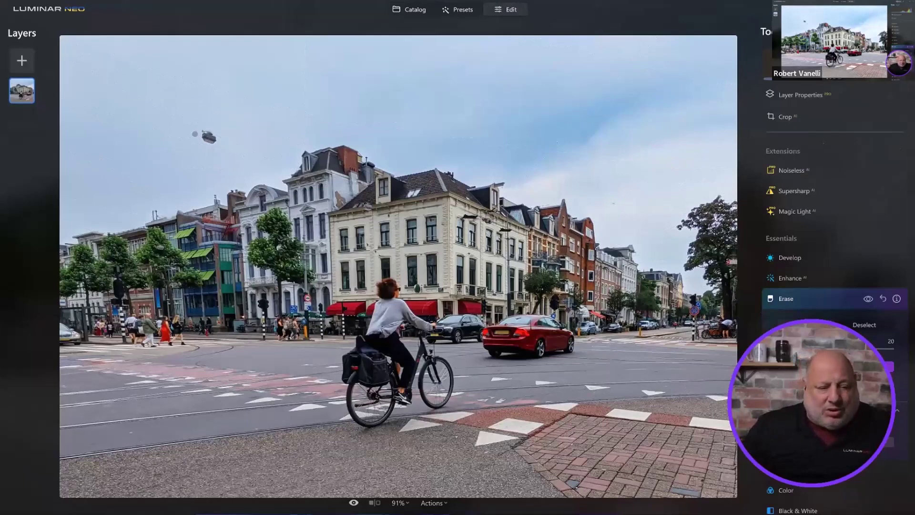
Step: Erase the leftover hanging lamp in the sky above the buildings using a brush size of 56
key("bracketright")
key("bracketright")
key("bracketright")
key("bracketright")
key("bracketright")
key("bracketright")
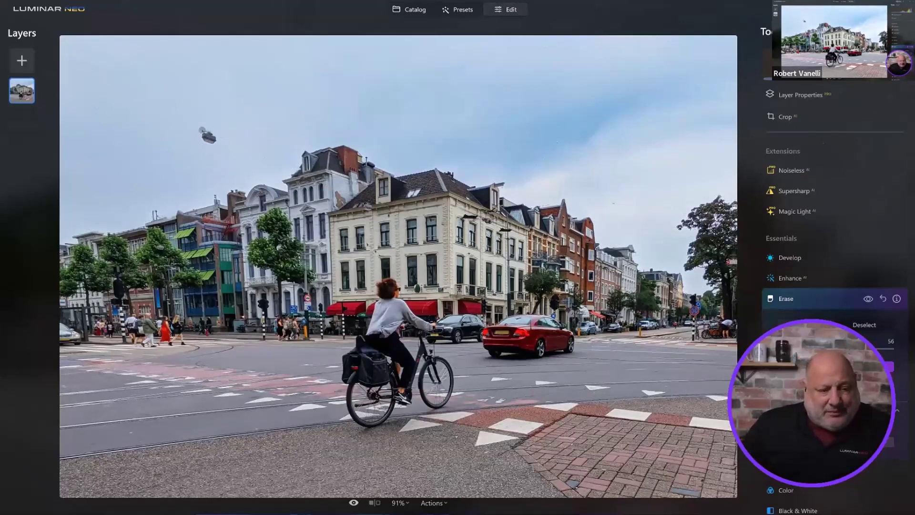
left_click_drag(204, 135, 211, 140)
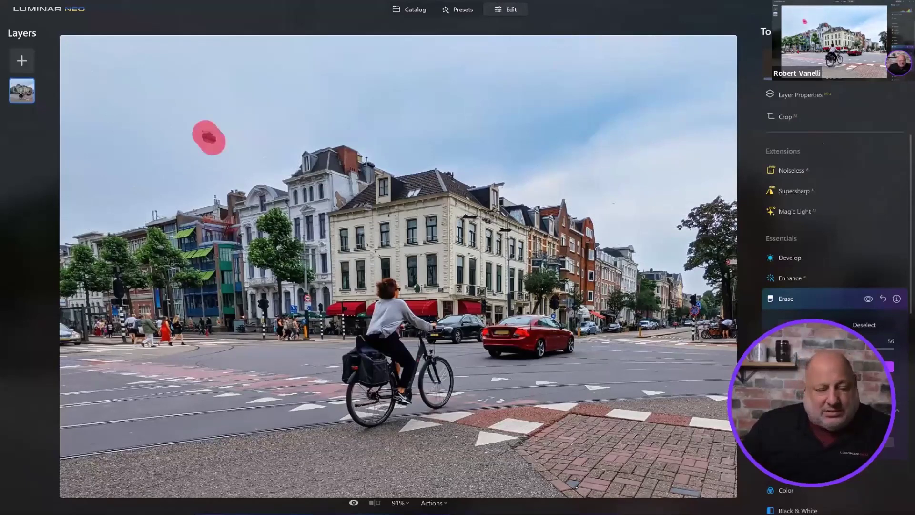
Step: Compare the cyclist street photo with and without the Erase edits
left_click(867, 299)
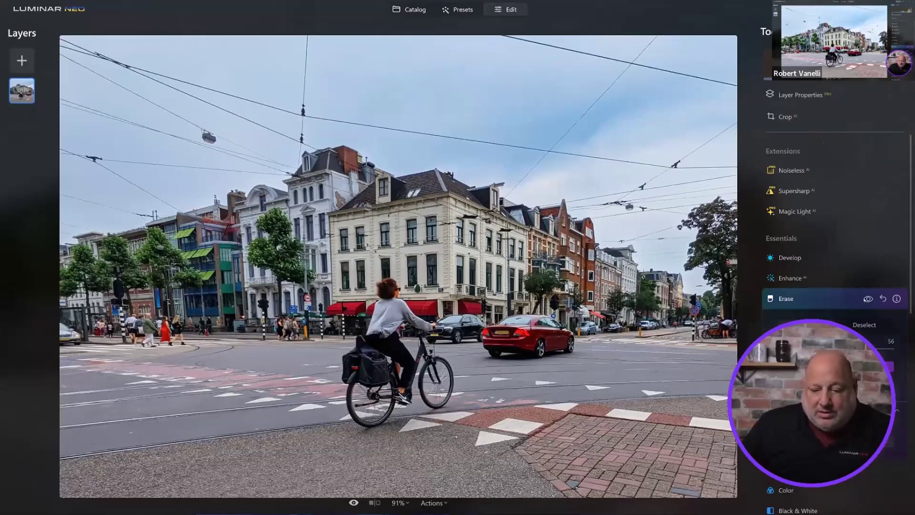
left_click(867, 298)
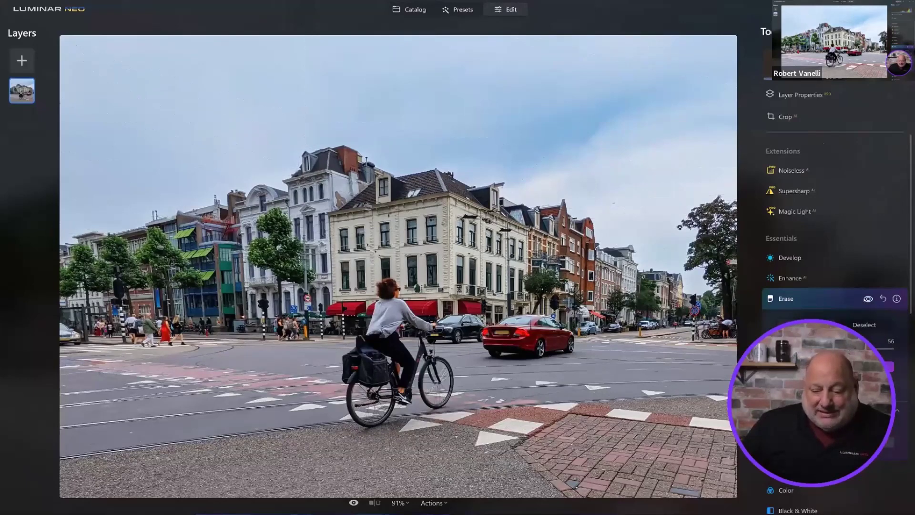
left_click(868, 299)
left_click(867, 299)
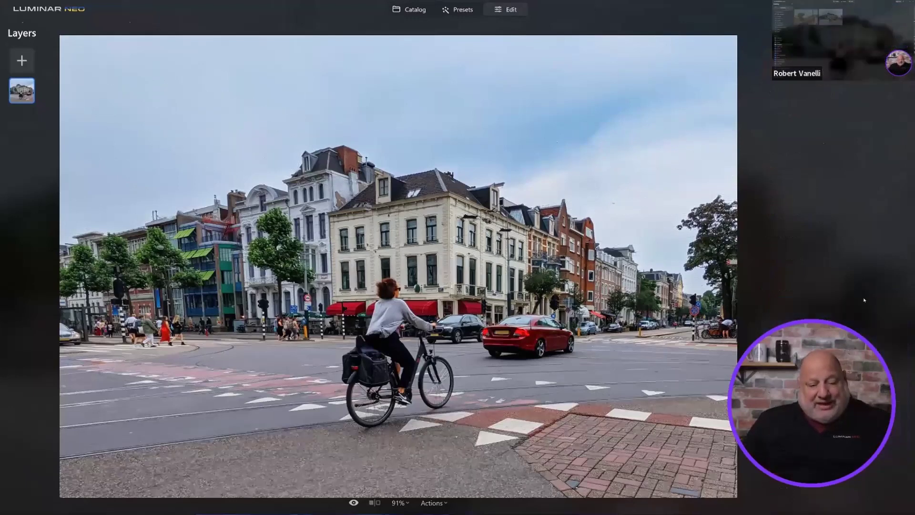
Step: Open the village rooftops photo from the Powerlines album for editing and remove its power lines with Erase
key("g")
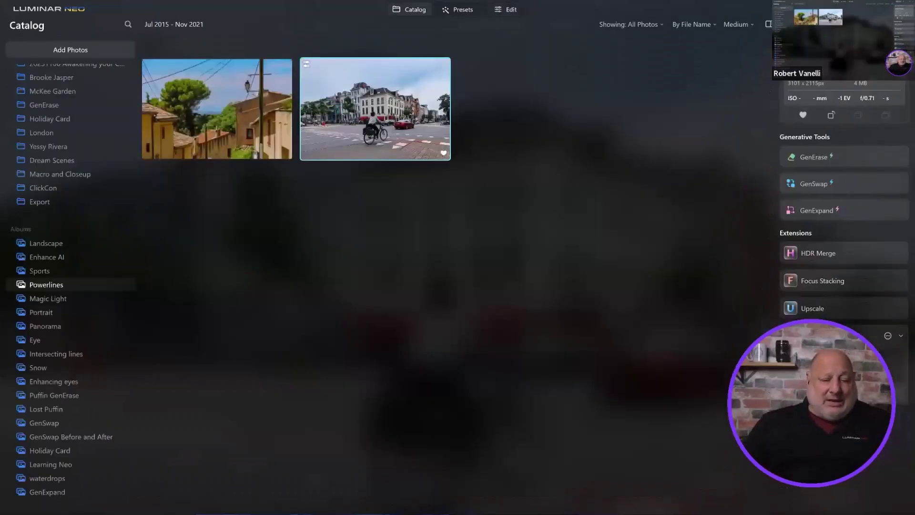
left_click(231, 106)
double_click(230, 106)
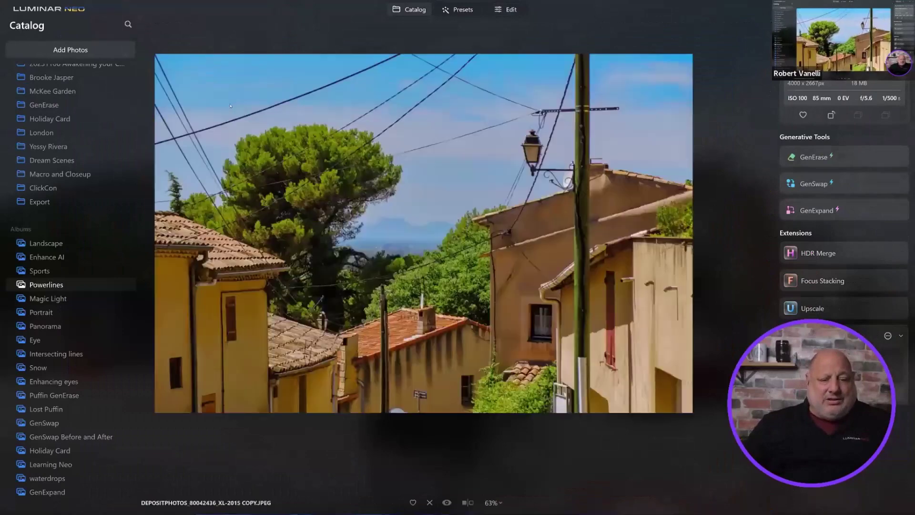
left_click(517, 11)
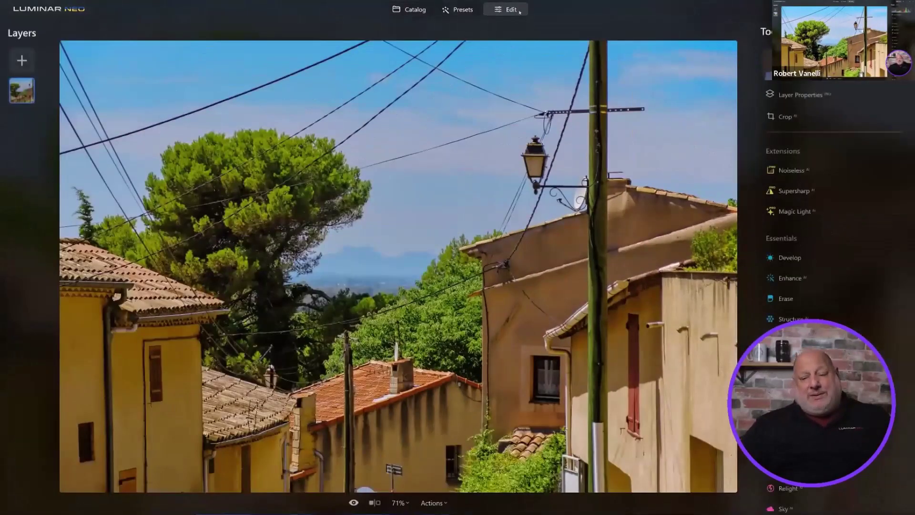
left_click(806, 296)
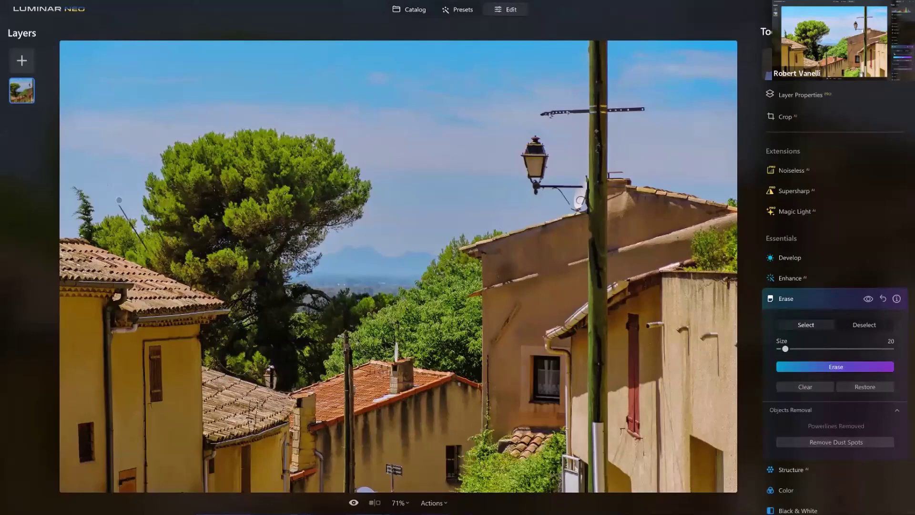
Step: Erase the leftover wire fragments beside the large tree using a brush size of 20
left_click_drag(118, 204, 150, 258)
left_click_drag(153, 223, 167, 247)
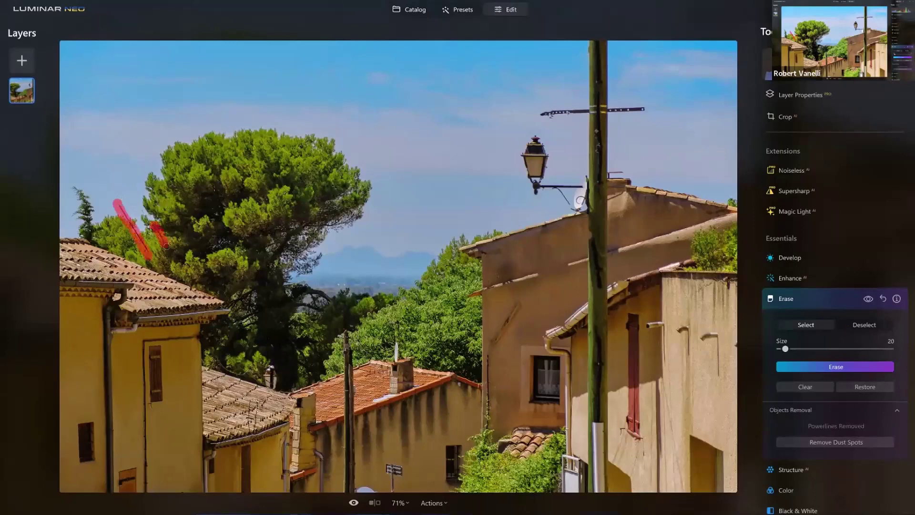
left_click(826, 365)
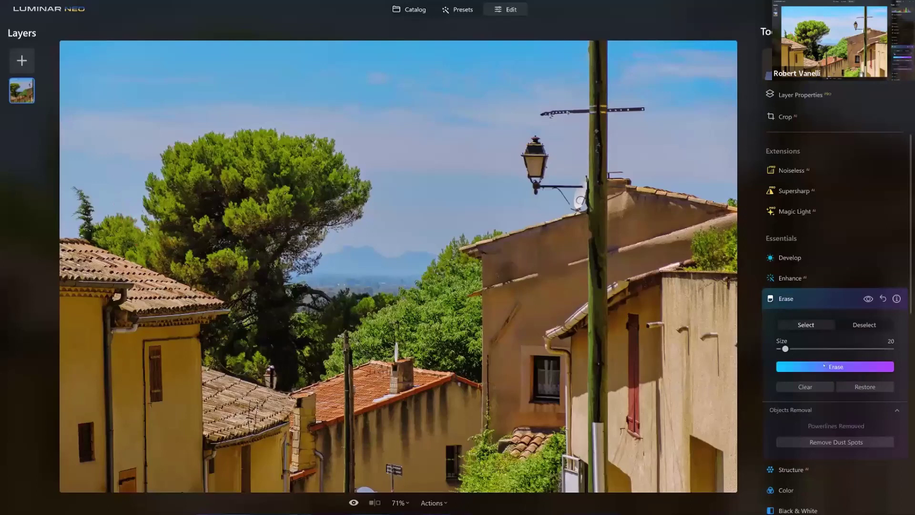
Step: Restore the original detail around the street lamp's bracket using an Erase brush size of 80
key("bracketright")
key("bracketright")
key("bracketright")
key("bracketright")
key("bracketright")
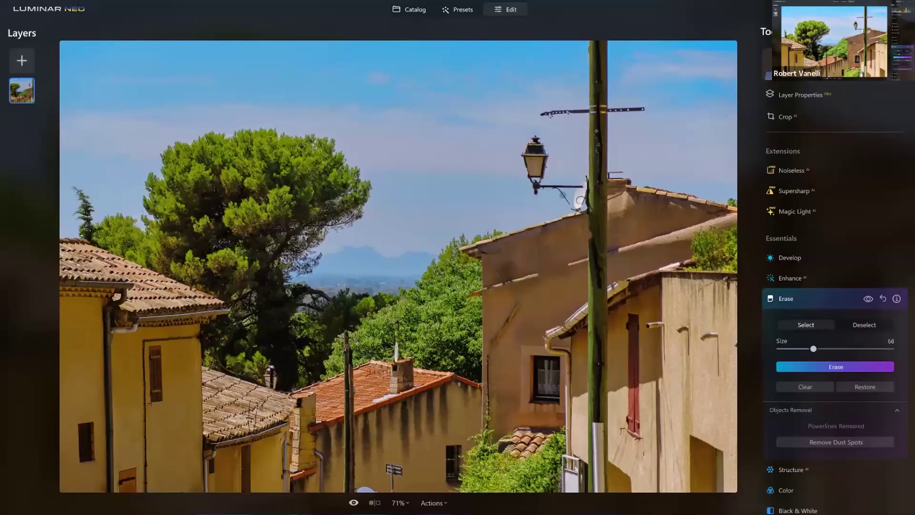
key("bracketright")
mouse_move(543, 188)
left_mouse_down()
mouse_move(578, 187)
mouse_move(568, 195)
mouse_move(528, 178)
mouse_move(542, 193)
mouse_move(584, 178)
mouse_move(548, 160)
mouse_move(543, 188)
mouse_move(566, 190)
left_mouse_up()
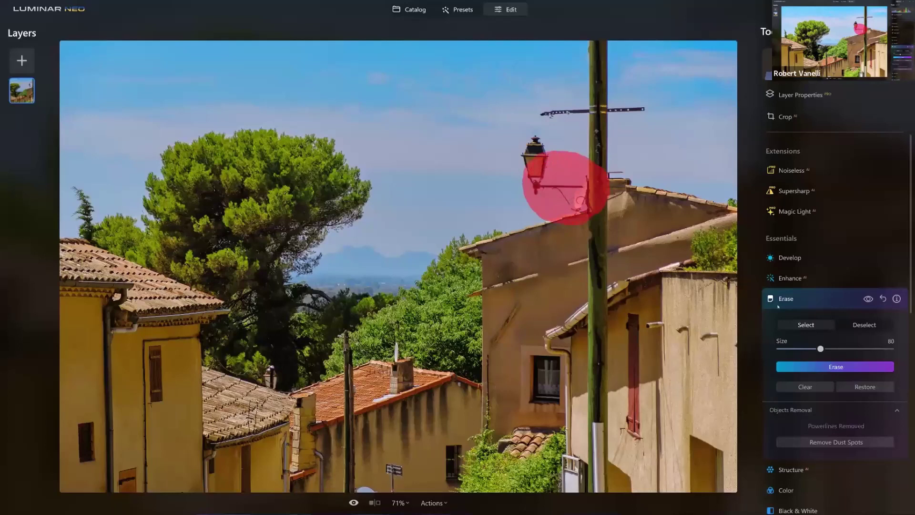
left_click(879, 390)
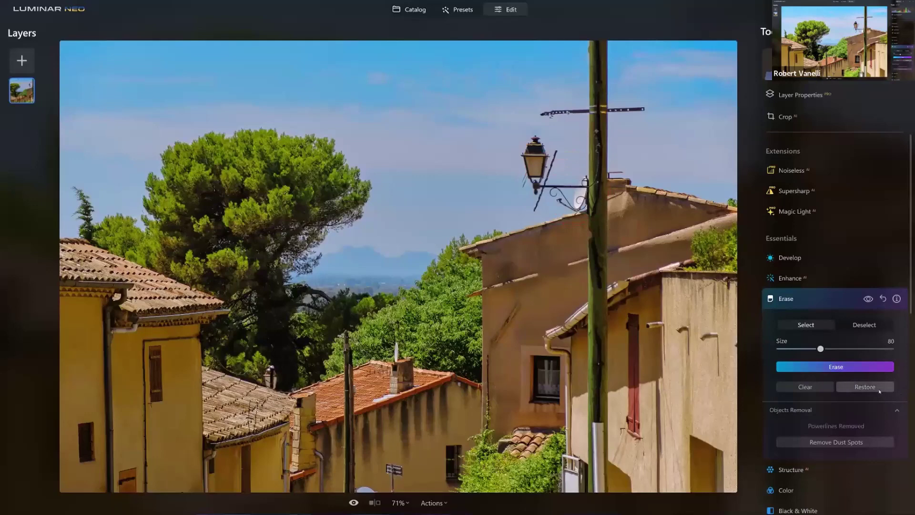
Step: Erase the restored wire fragments beside the street lamp using a brush size of 10, leaving its bracket unmarked
key("bracketleft")
key("bracketleft")
key("bracketleft")
key("bracketleft")
key("bracketleft")
key("bracketleft")
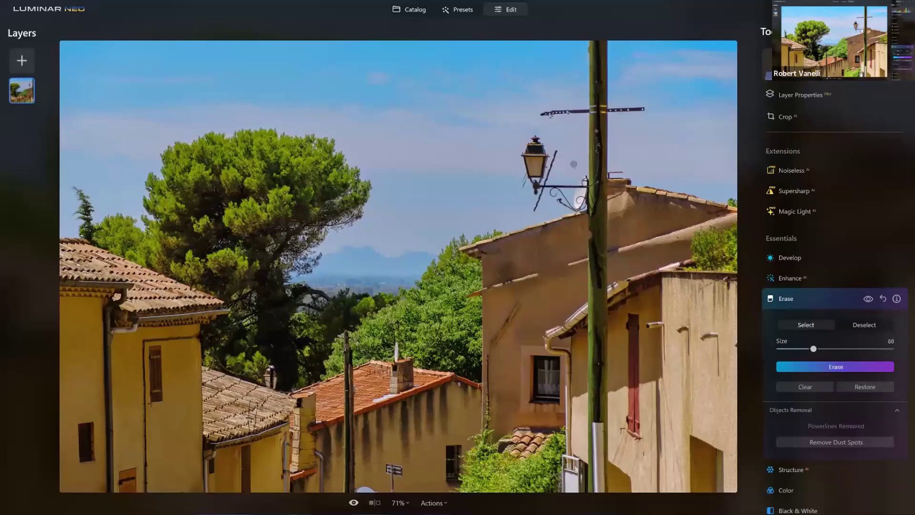
key("bracketleft")
left_click_drag(559, 152, 537, 215)
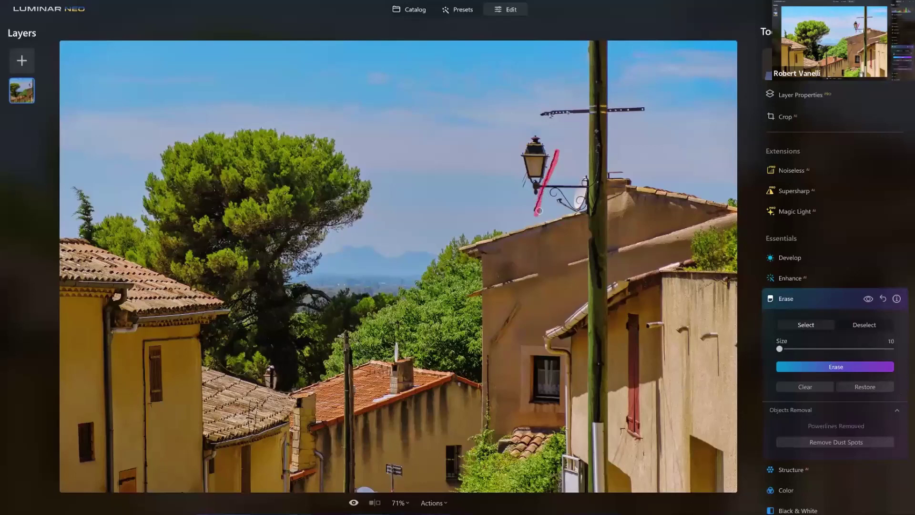
left_click_drag(525, 175, 526, 192)
left_click(834, 366)
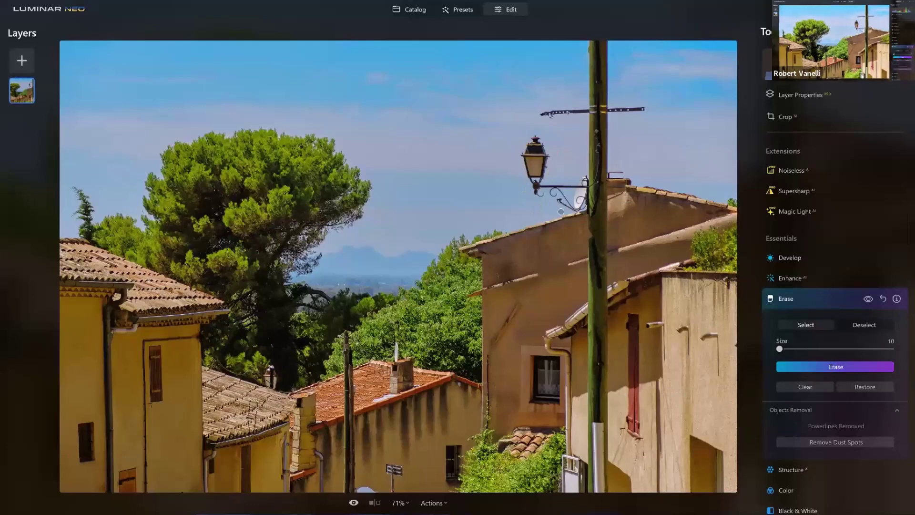
Step: Restore the original detail over the stray curl beneath the street lamp using an Erase brush size of 58
scroll(561, 211, "up", 5)
scroll(561, 211, "up", 2)
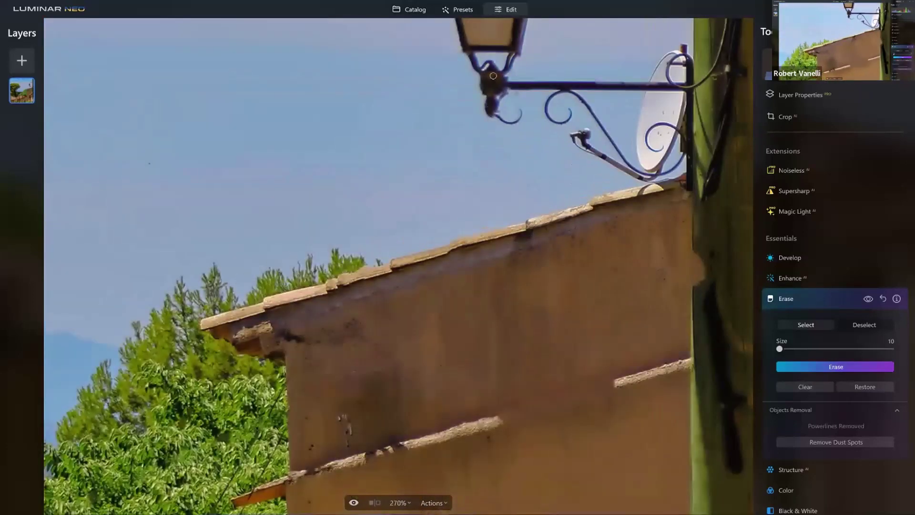
key("bracketright")
key("bracketright")
key("bracketright")
key("bracketright")
key("bracketright")
mouse_move(508, 96)
left_mouse_down()
mouse_move(501, 100)
mouse_move(509, 115)
left_mouse_up()
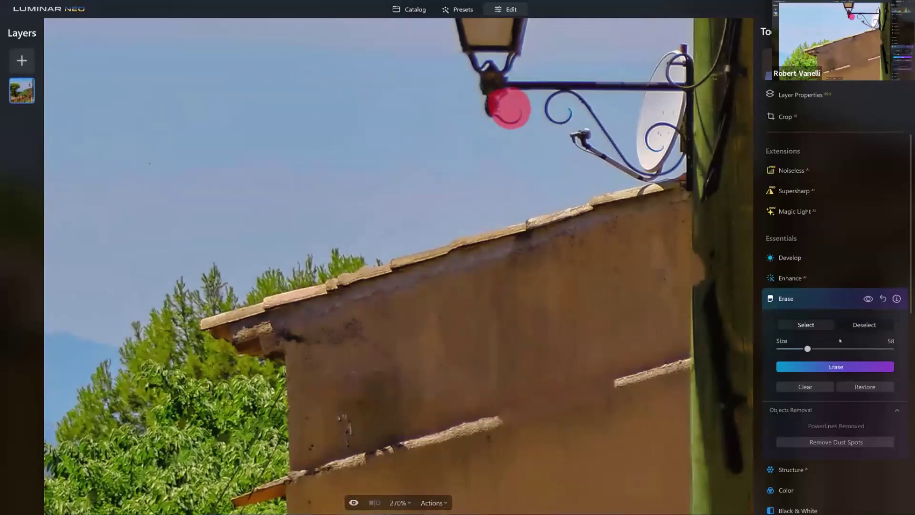
left_click(851, 386)
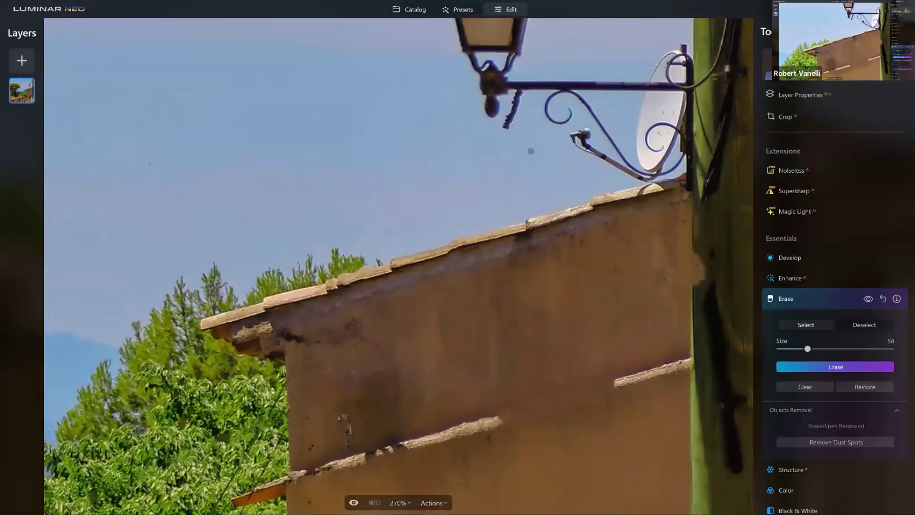
Step: Erase the restored wire fragment hanging beside the lamp's base using a brush size of 22, and close the Erase tool
key("bracketleft")
key("bracketleft")
key("bracketleft")
left_click_drag(519, 91, 508, 125)
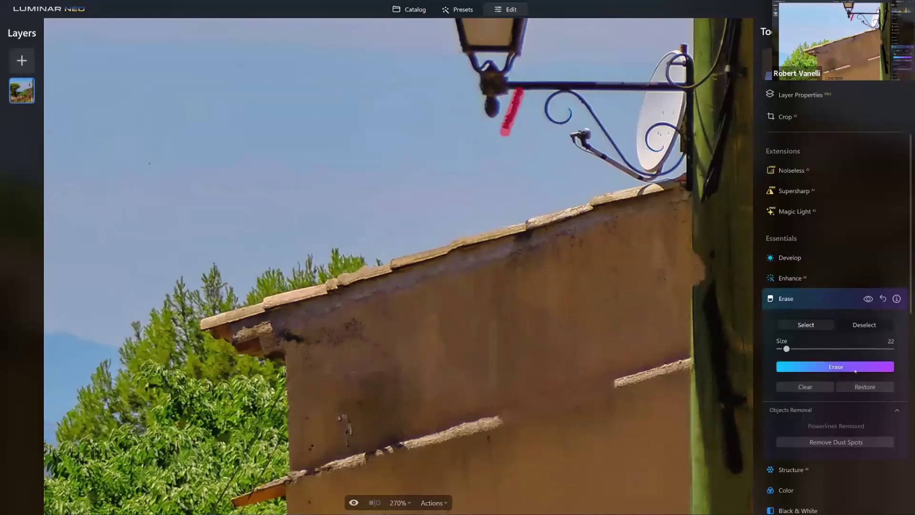
left_click(841, 368)
left_click(811, 298)
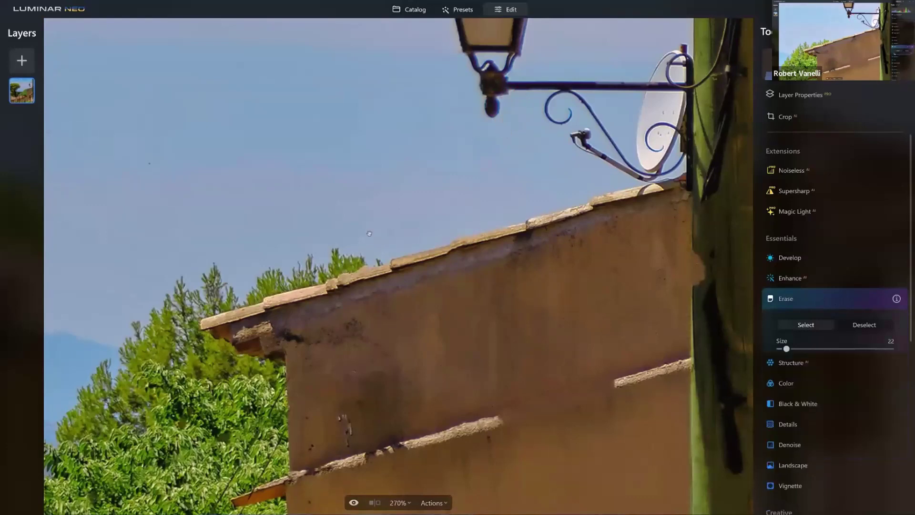
left_click(371, 235)
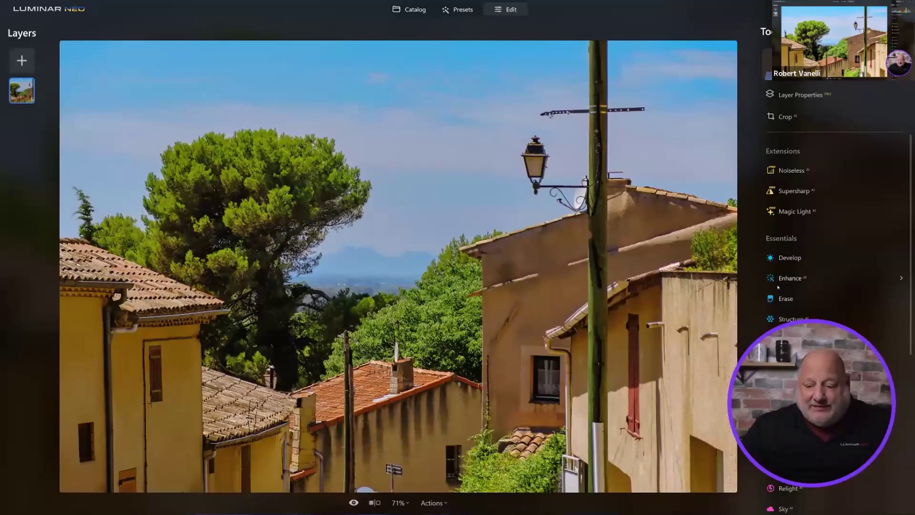
Step: Erase both sides of the perforated crossarm on the utility pole using an Erase brush size of 32
left_click(786, 298)
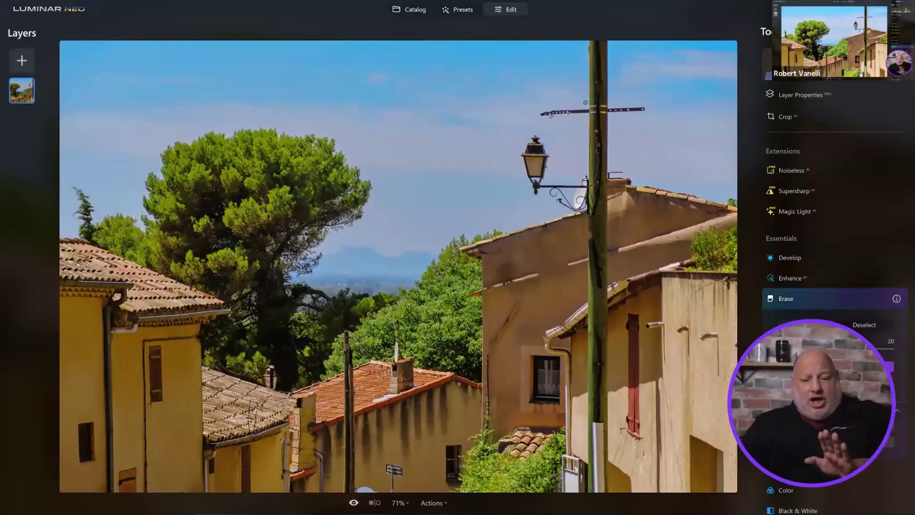
scroll(586, 102, "up", 3)
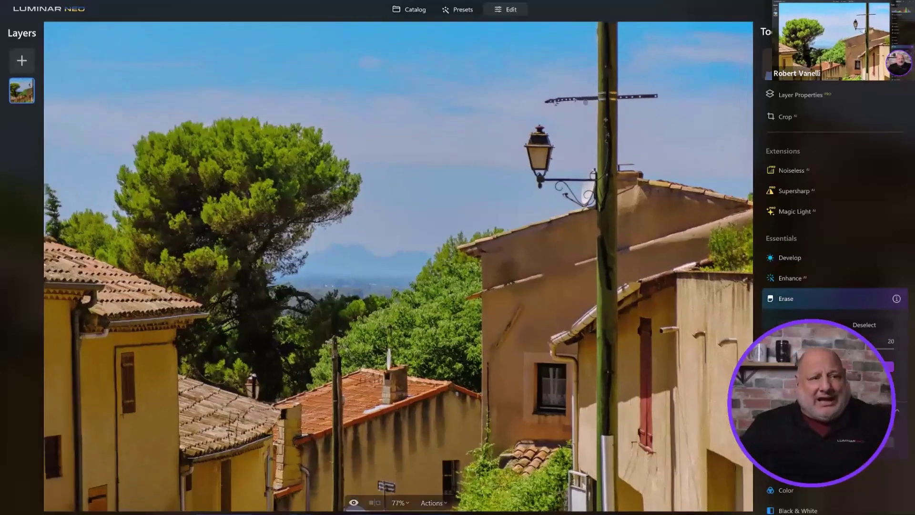
scroll(585, 102, "up", 5)
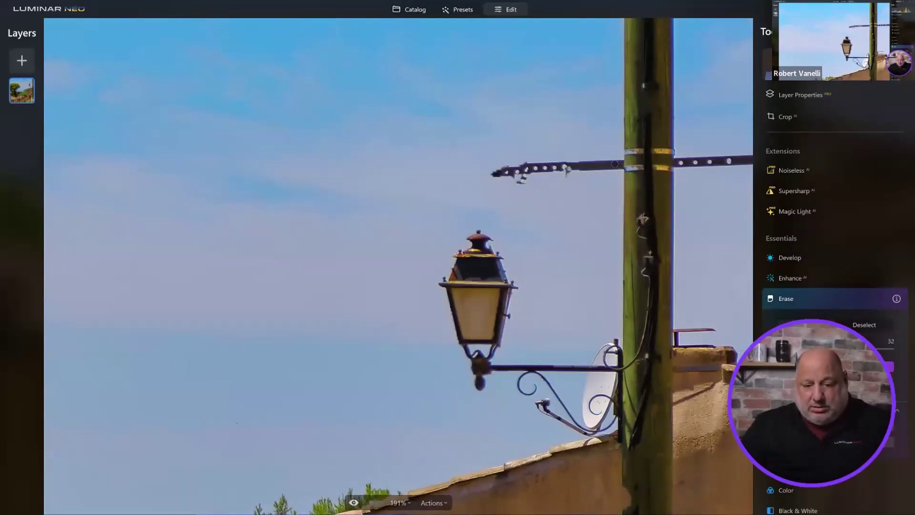
mouse_move(615, 164)
left_mouse_down()
mouse_move(499, 181)
mouse_move(504, 168)
mouse_move(488, 167)
mouse_move(545, 163)
mouse_move(518, 179)
mouse_move(541, 179)
mouse_move(577, 166)
left_mouse_up()
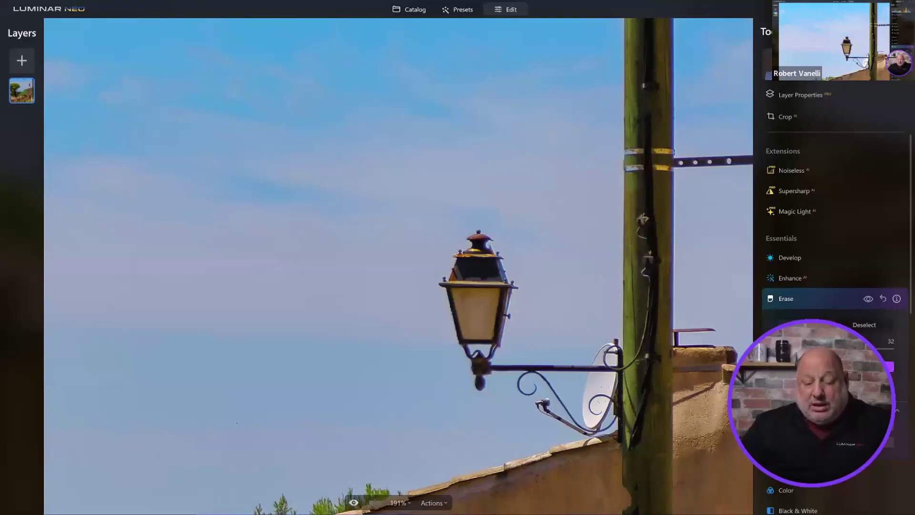
mouse_move(647, 178)
left_mouse_down()
mouse_move(461, 189)
mouse_move(492, 167)
mouse_move(497, 175)
mouse_move(598, 173)
mouse_move(506, 166)
left_mouse_up()
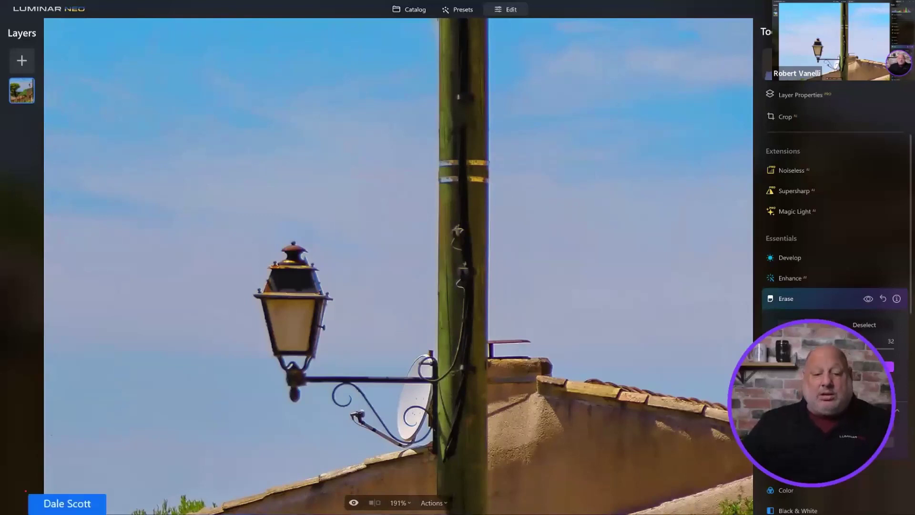
Step: Compare the photo before and after the crossarm removal, and return to the catalog
left_click(868, 299)
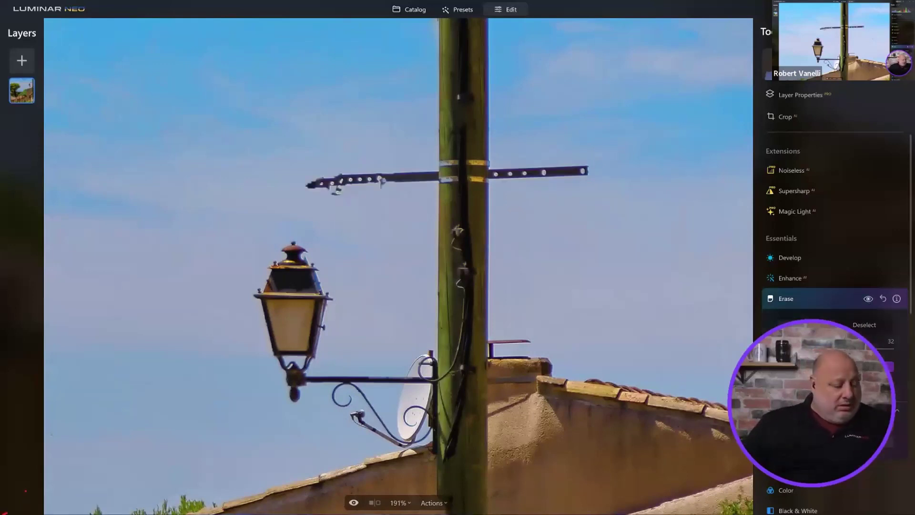
left_click(867, 299)
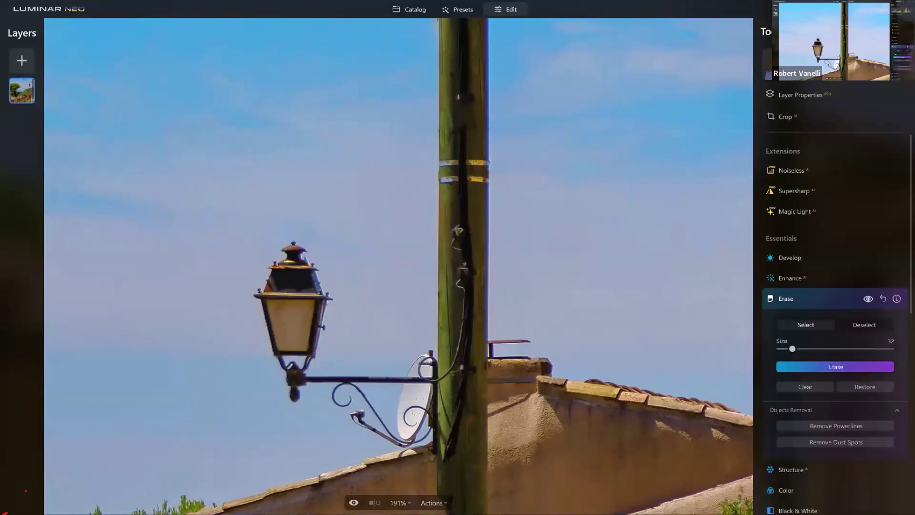
key("backslash")
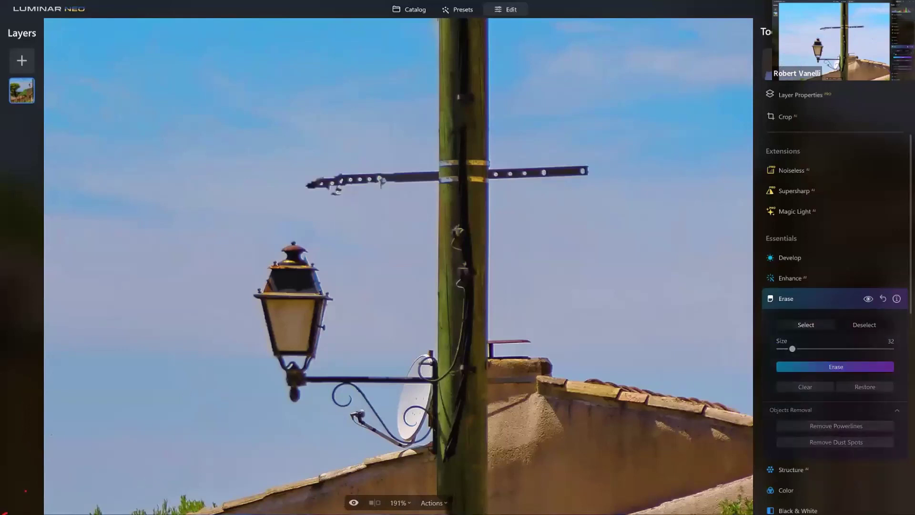
key("backslash")
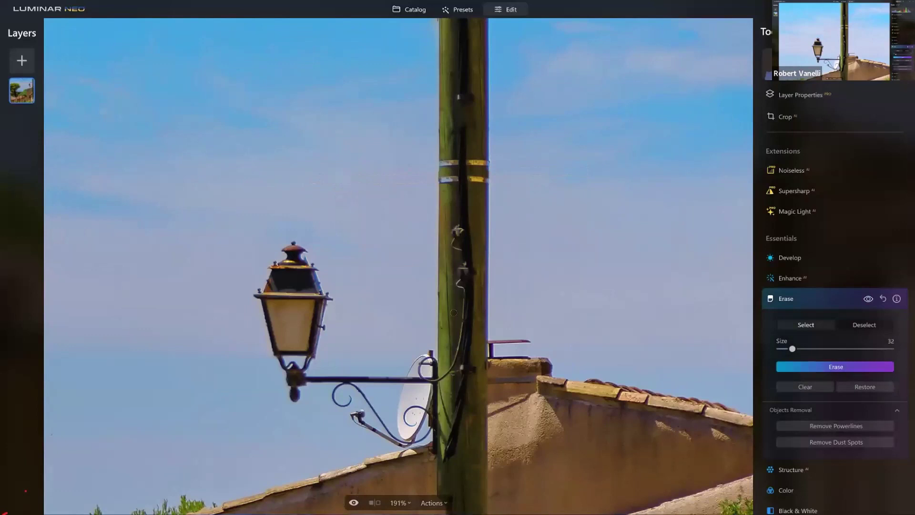
key("g")
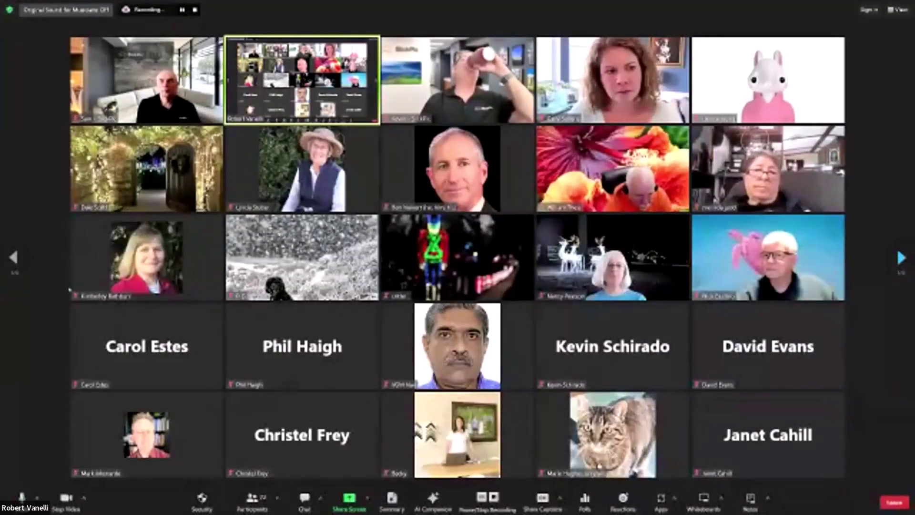
Step: Switch to Zoom and share the screen with the meeting
key("alt+s")
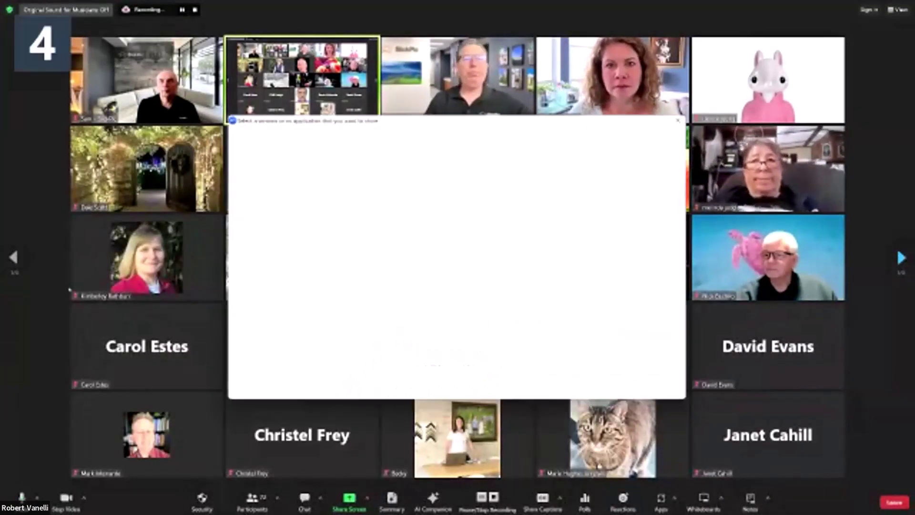
key("Return")
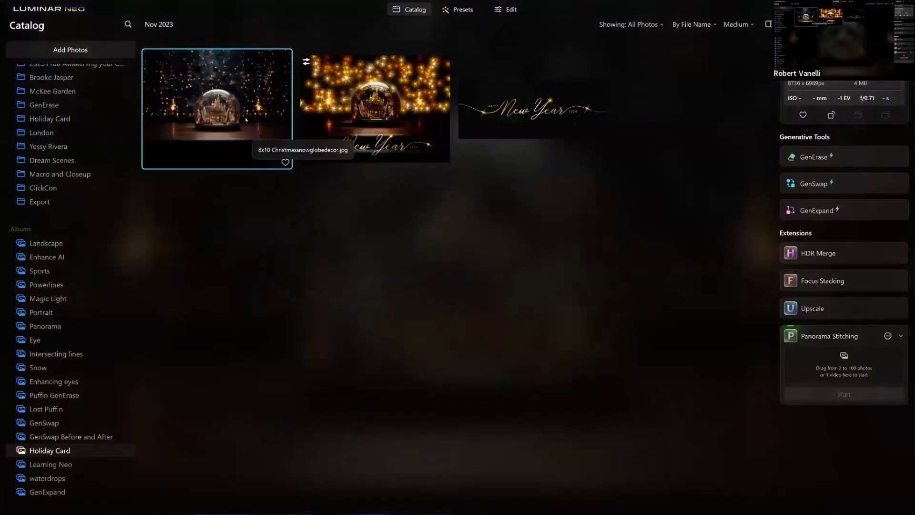
Step: View the original snow globe photo and the edited New Year card from the Holiday Card album full size, and stop the screen share
double_click(246, 119)
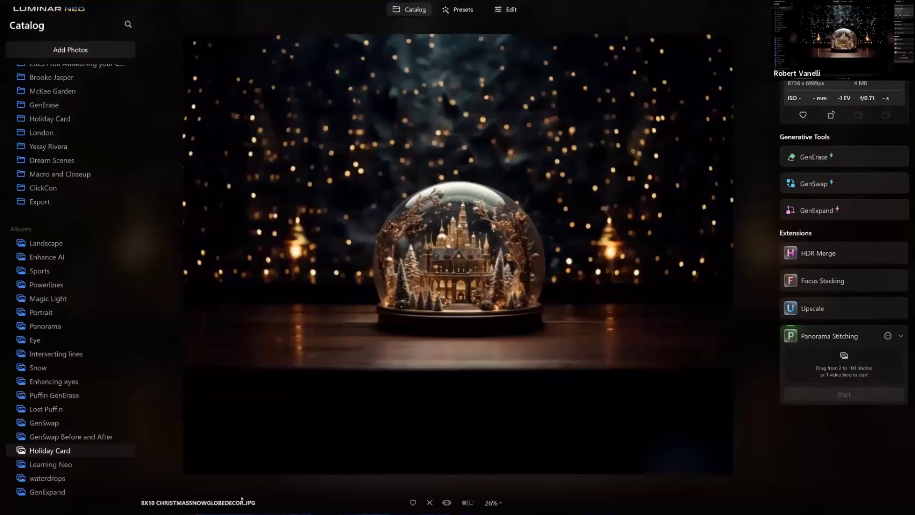
double_click(541, 240)
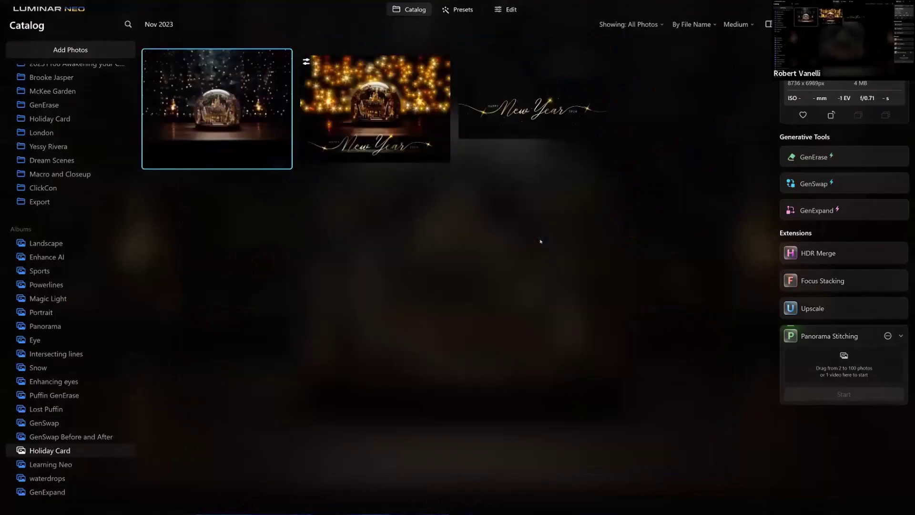
left_click(419, 143)
double_click(390, 101)
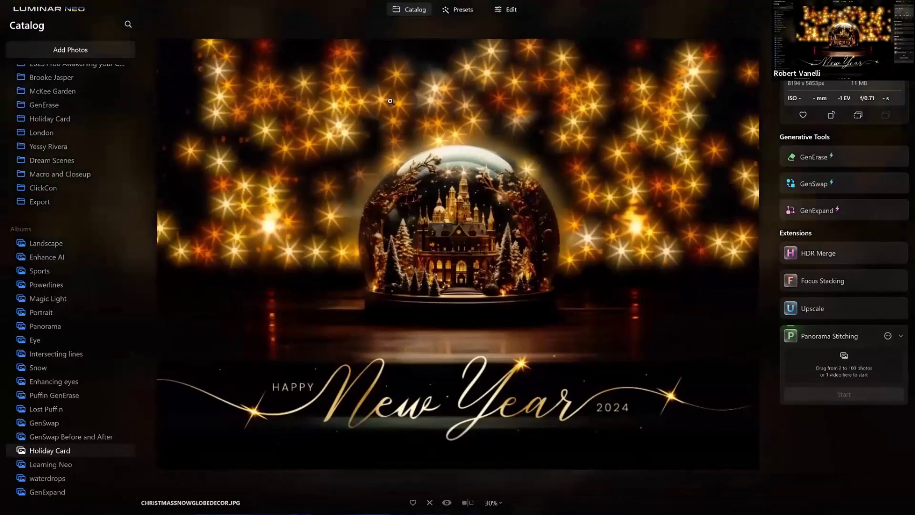
key("alt+s")
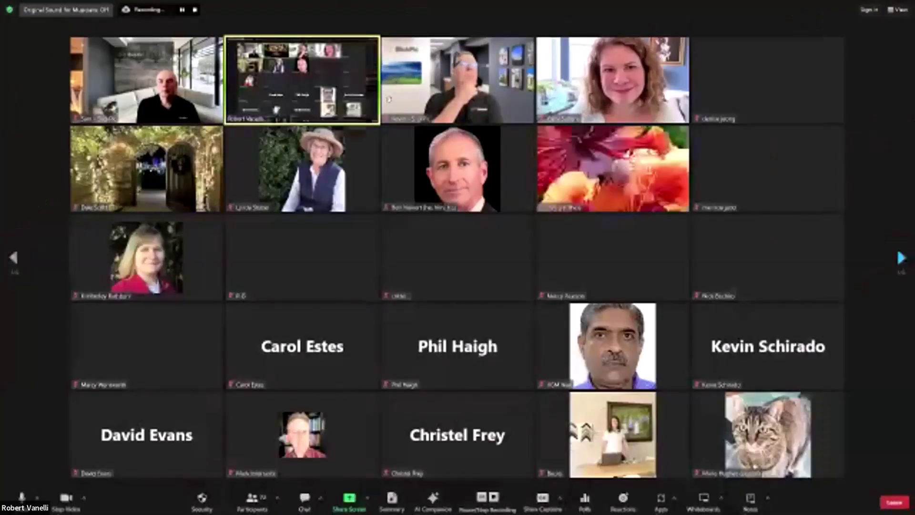